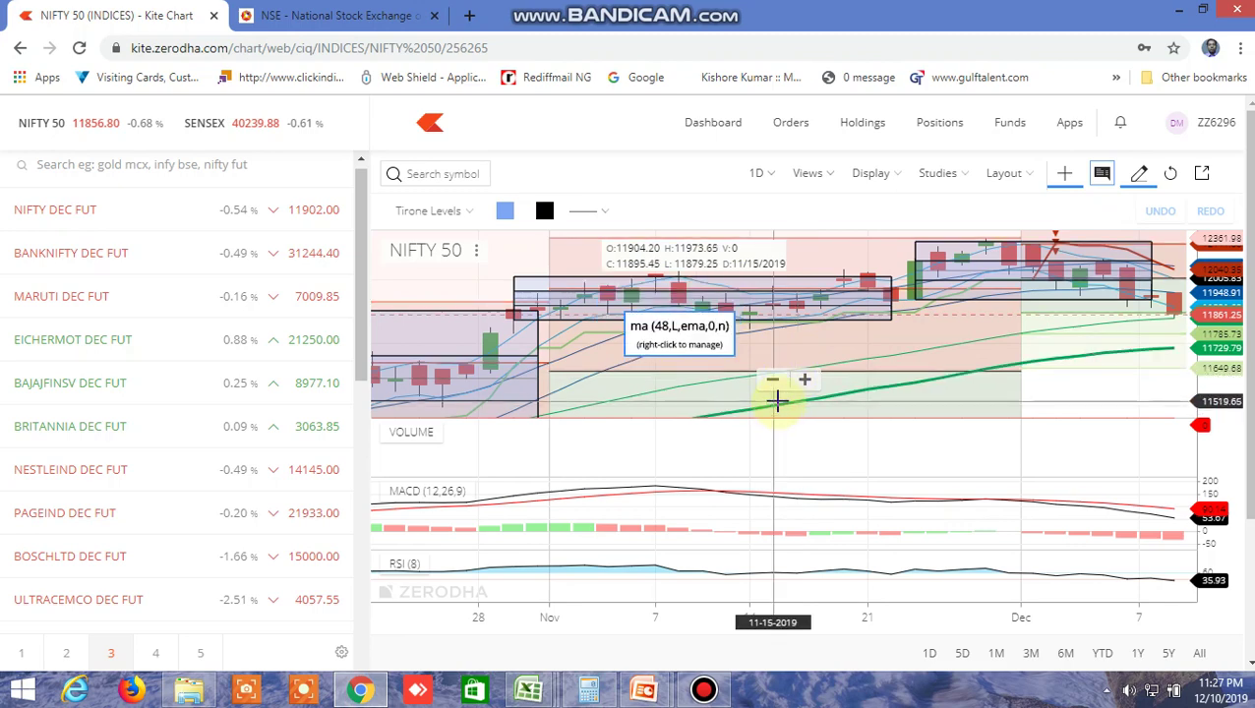
Examine the NIFTY 50 daily chart over the past months and its most recent candles
{"action": "scroll", "coordinate": [776, 398], "scroll_direction": "down", "scroll_amount": 3}
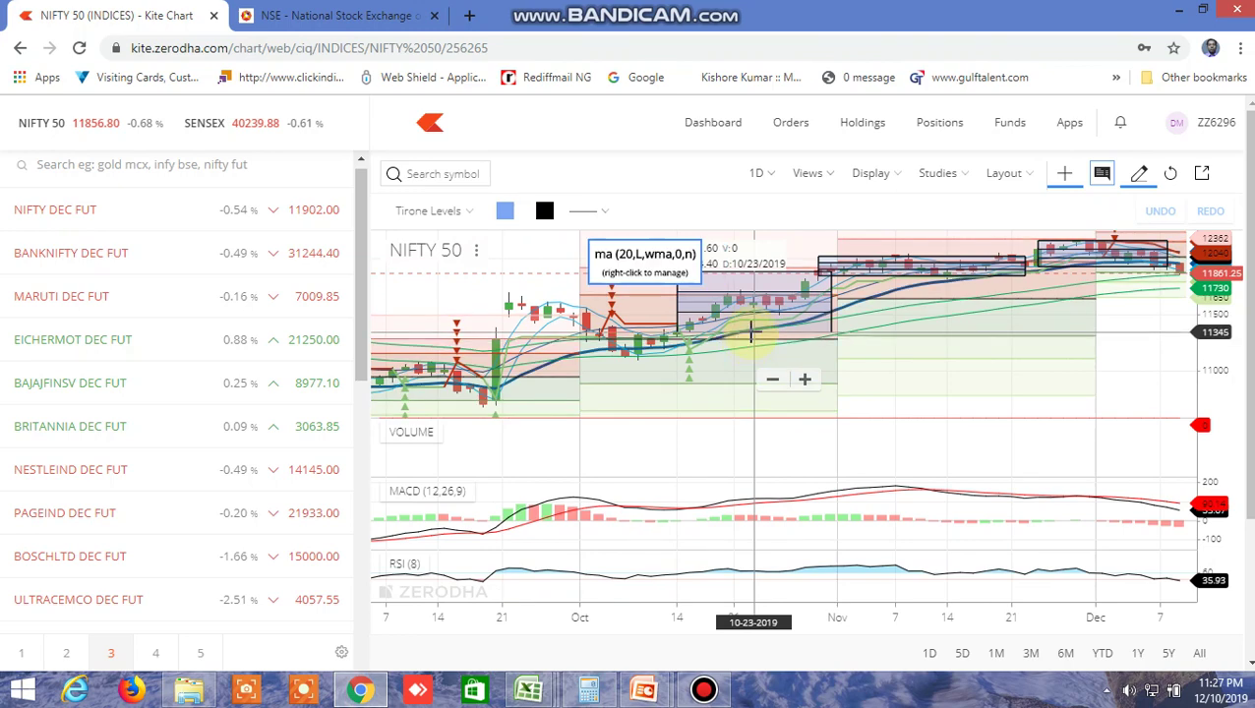
{"action": "scroll", "coordinate": [958, 426], "scroll_direction": "up", "scroll_amount": 4}
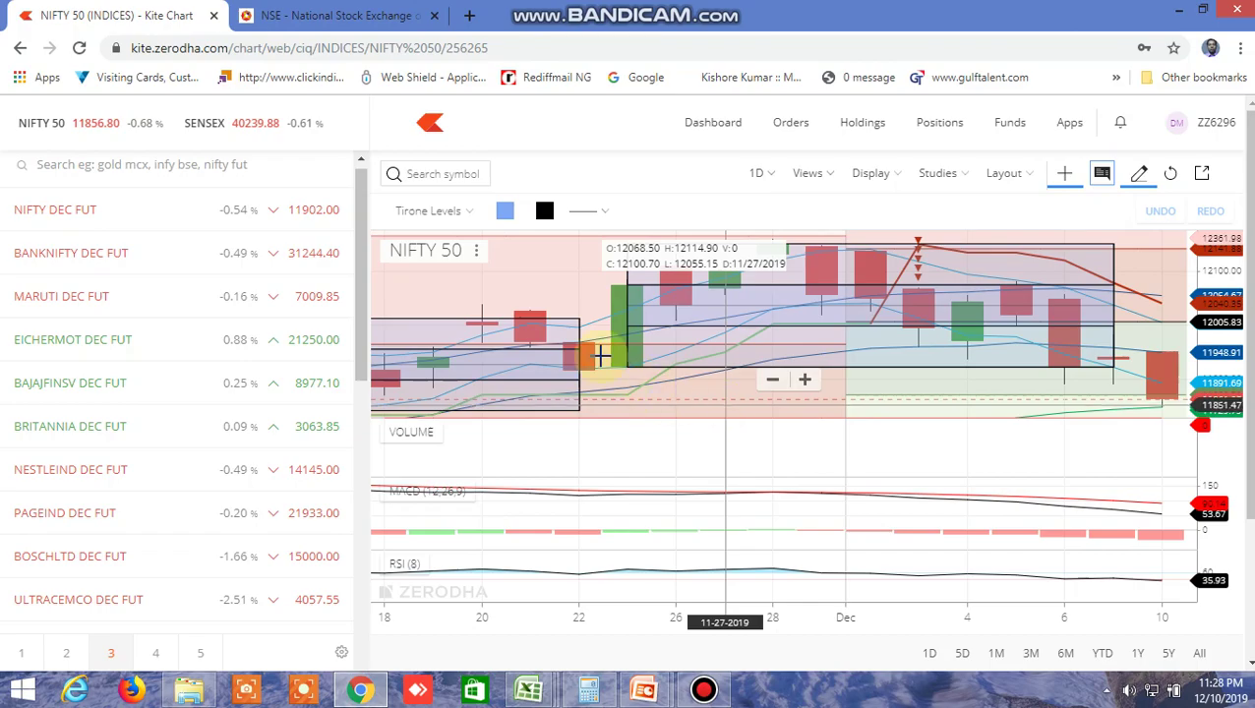
Switch to the NSE option chain page and review NIFTY's call and put open interest totals and the strikes around the current price
{"action": "left_click", "coordinate": [382, 24]}
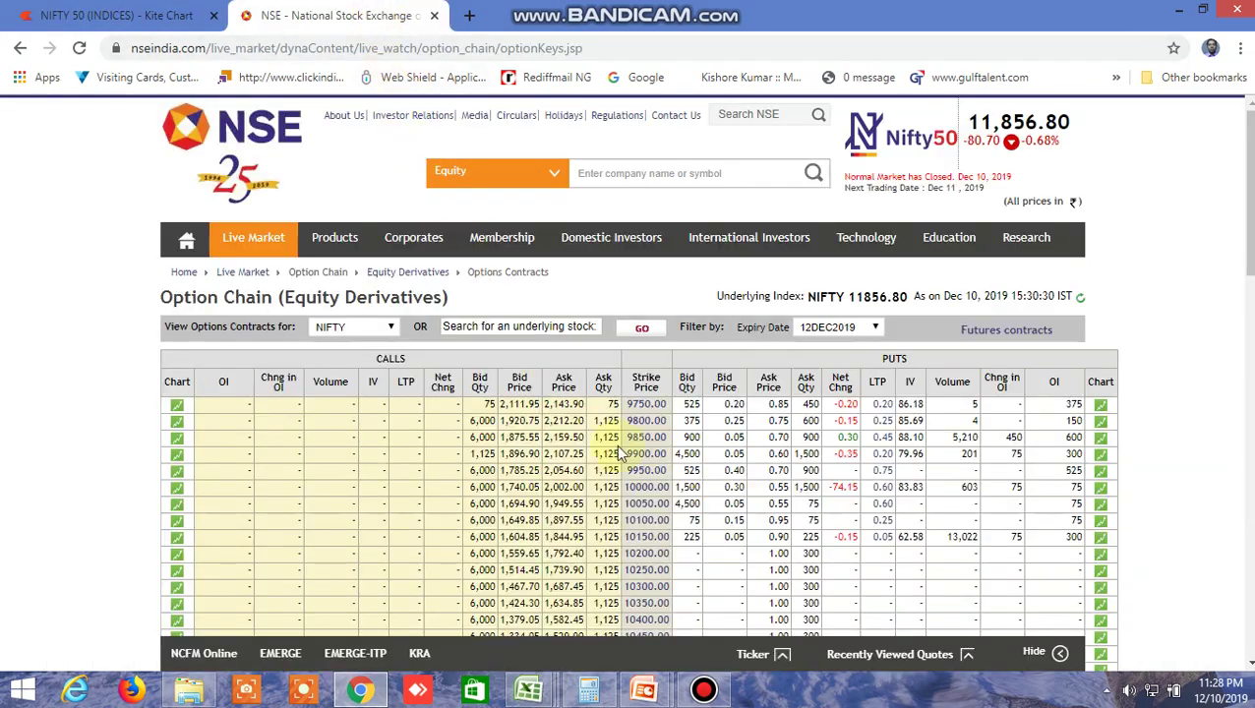
{"action": "scroll", "coordinate": [655, 512], "scroll_direction": "down", "scroll_amount": 10}
{"action": "scroll", "coordinate": [657, 510], "scroll_direction": "down", "scroll_amount": 4}
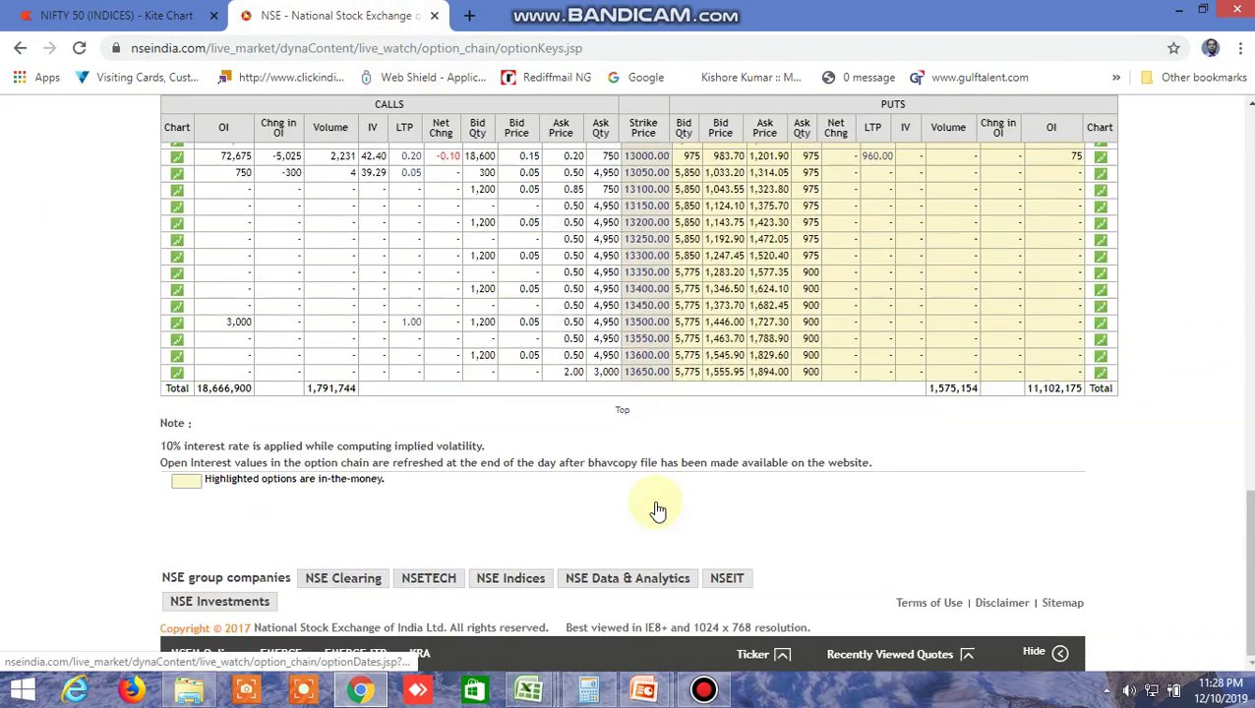
{"action": "scroll", "coordinate": [653, 507], "scroll_direction": "up", "scroll_amount": 2}
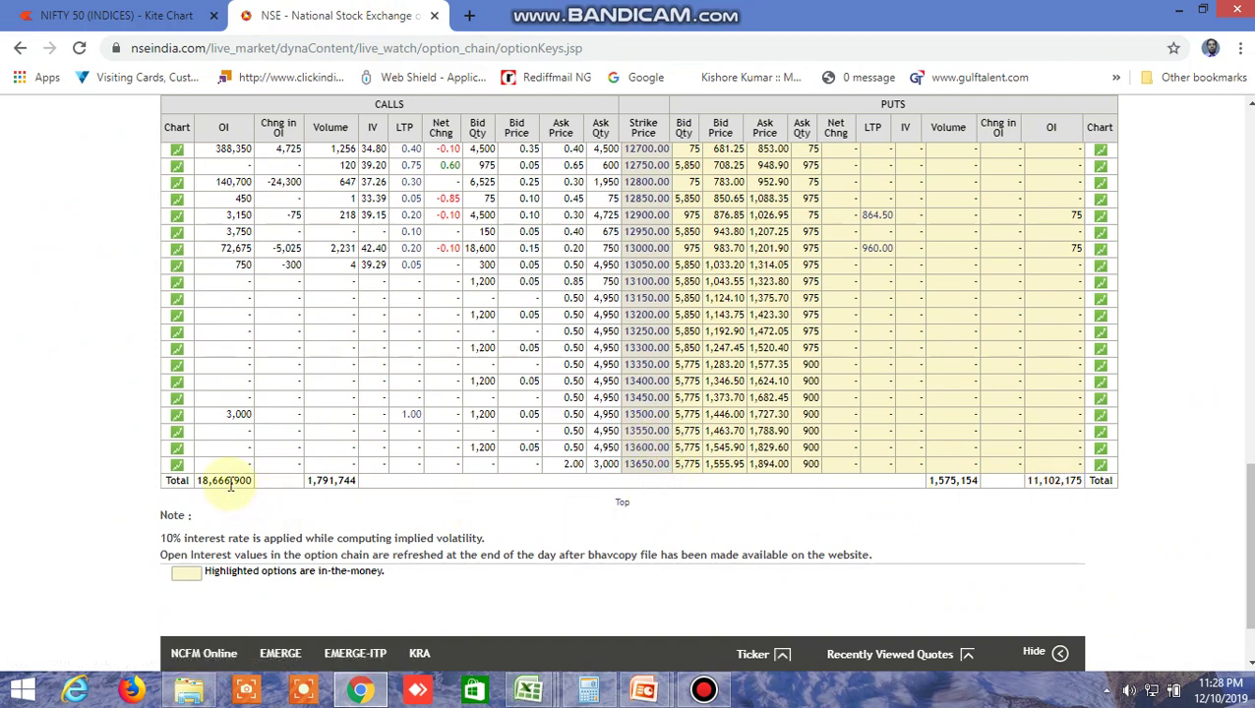
{"action": "scroll", "coordinate": [461, 432], "scroll_direction": "up", "scroll_amount": 1}
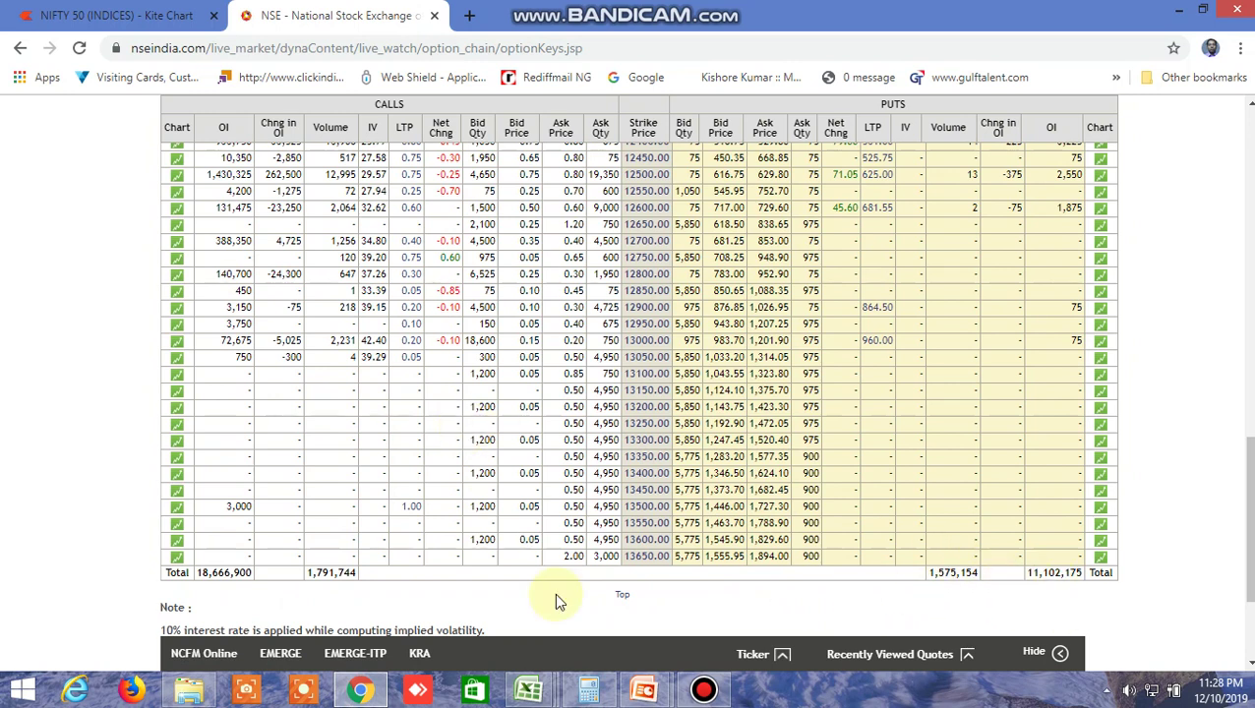
{"action": "scroll", "coordinate": [479, 466], "scroll_direction": "up", "scroll_amount": 3}
{"action": "scroll", "coordinate": [470, 466], "scroll_direction": "up", "scroll_amount": 1}
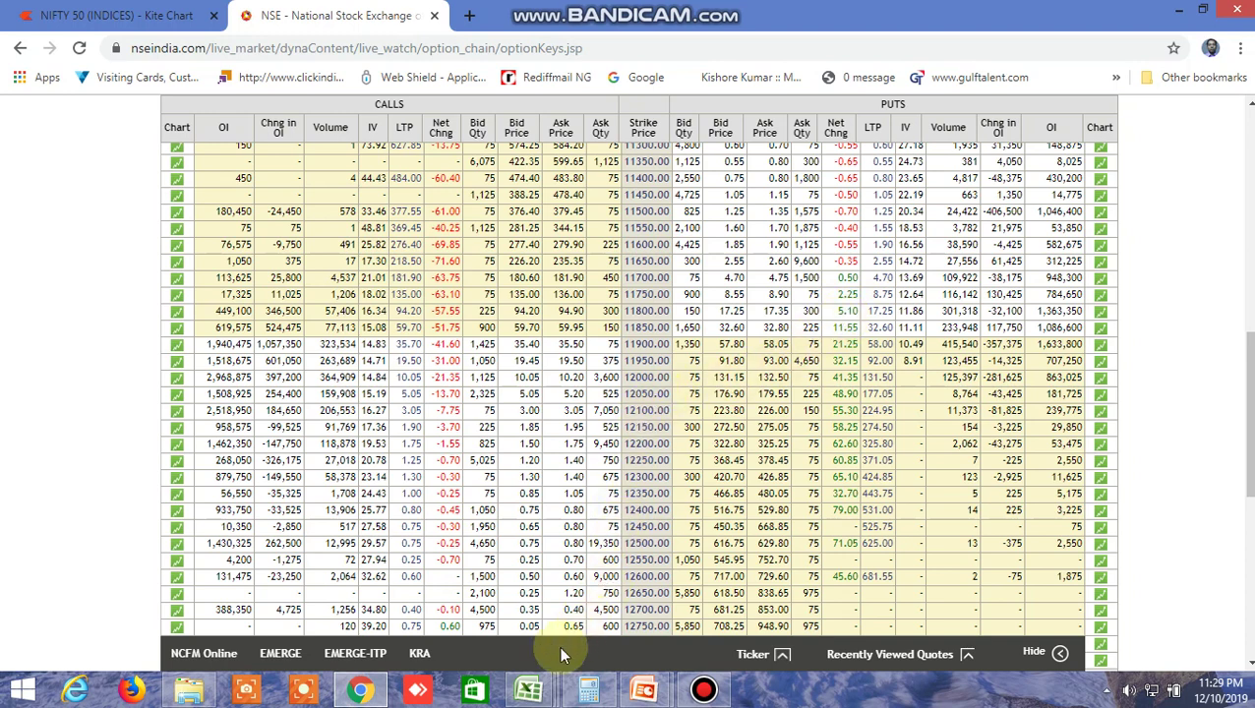
Switch to the Excel workbook and check the NIFTY price, implied volatilities, days to expiration and target strike prices on the OPTION CHAIN IV sheet
{"action": "mouse_move", "coordinate": [542, 693]}
{"action": "left_click", "coordinate": [728, 596]}
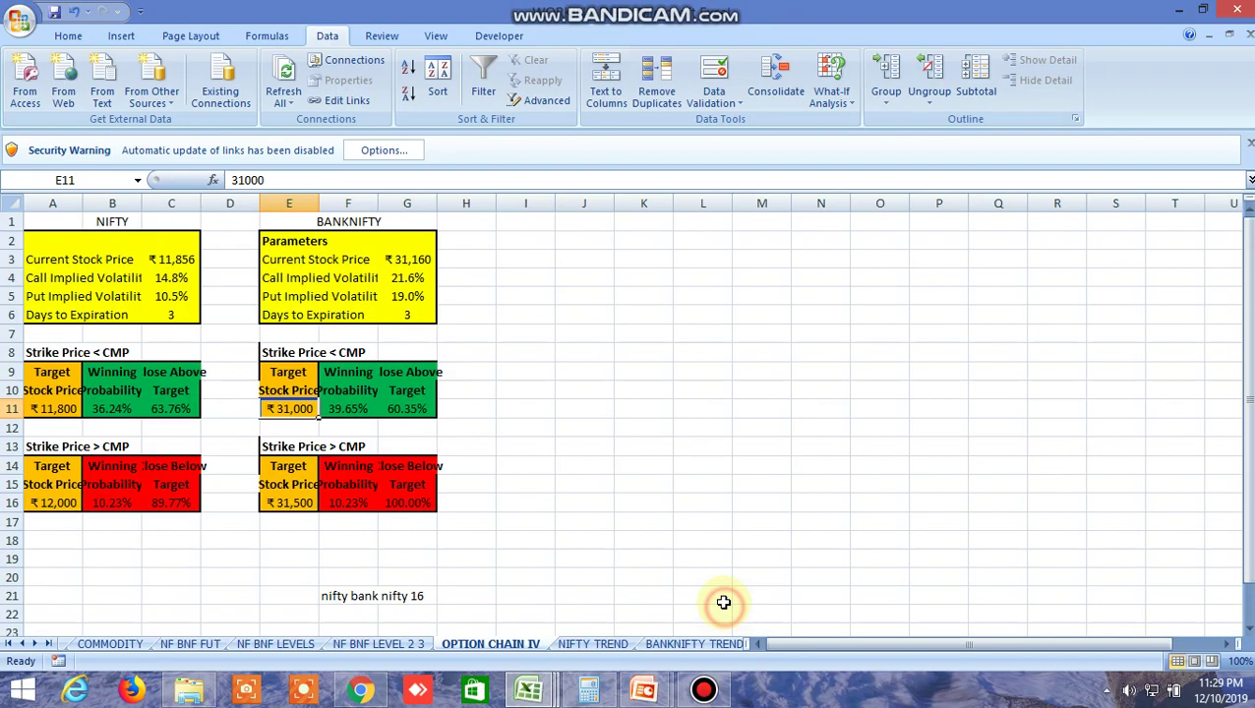
{"action": "left_click", "coordinate": [54, 409]}
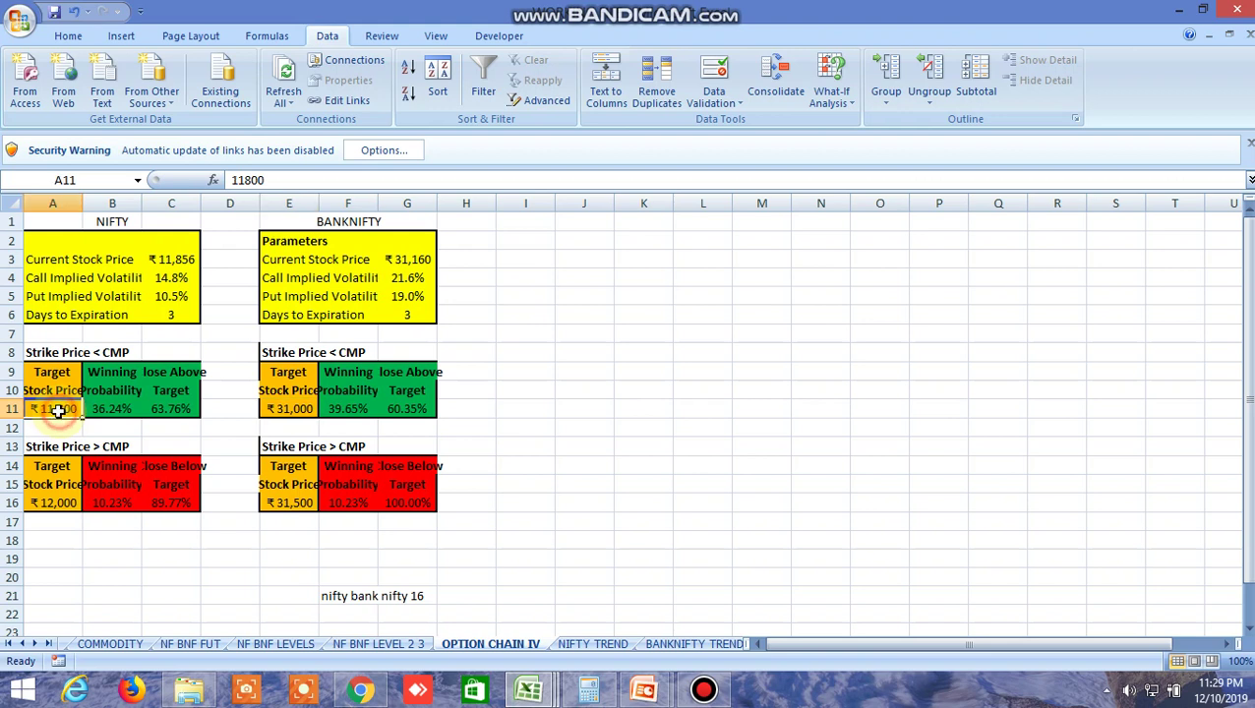
{"action": "left_click", "coordinate": [173, 260]}
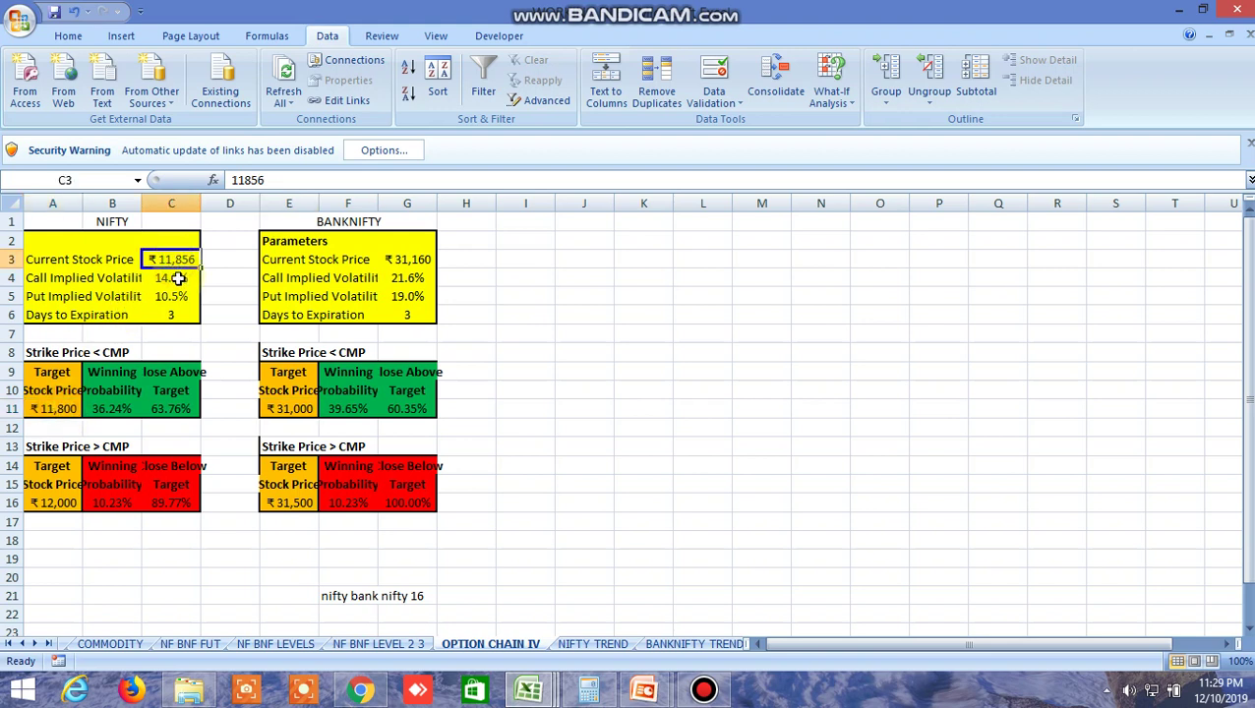
{"action": "left_click", "coordinate": [172, 279]}
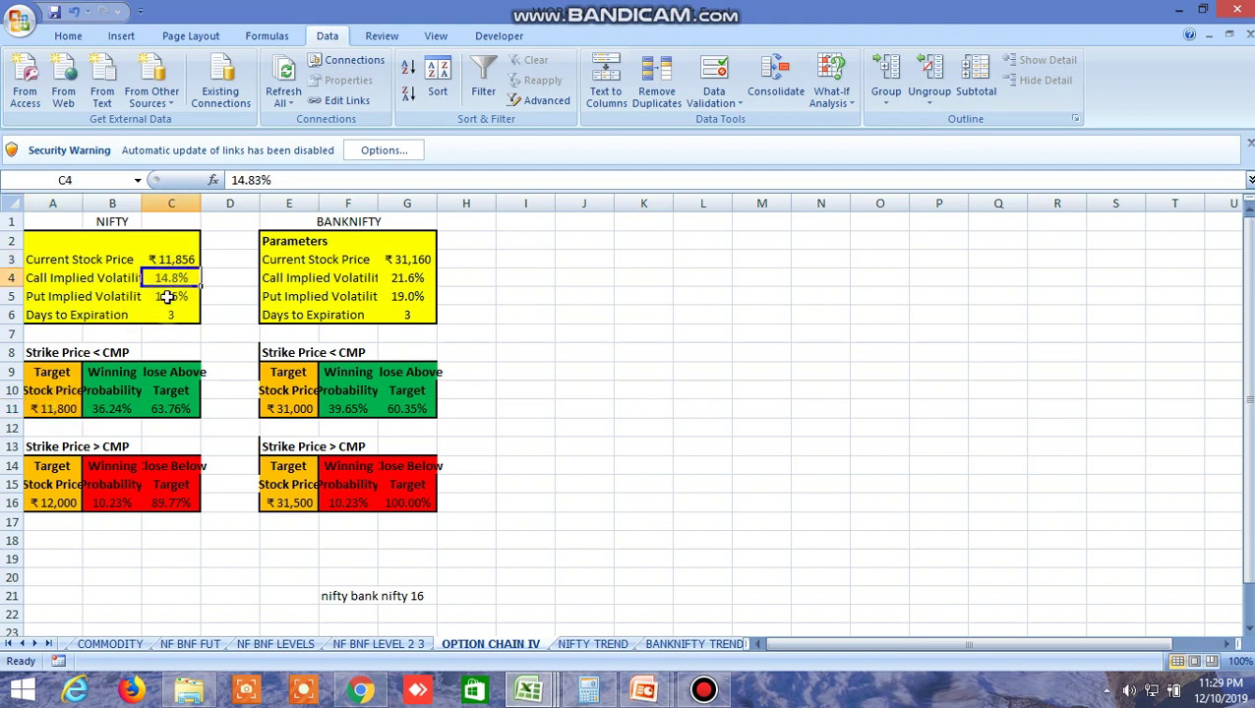
{"action": "left_click", "coordinate": [170, 297]}
{"action": "left_click", "coordinate": [170, 317]}
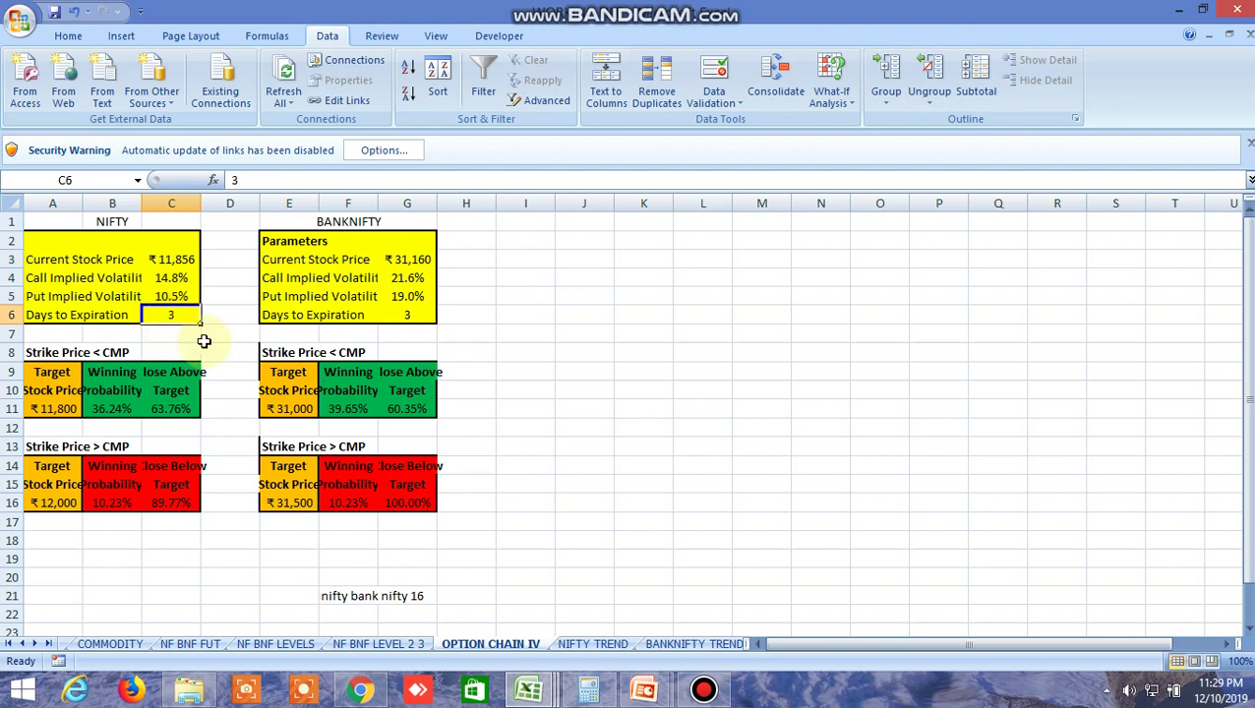
{"action": "left_click", "coordinate": [67, 411]}
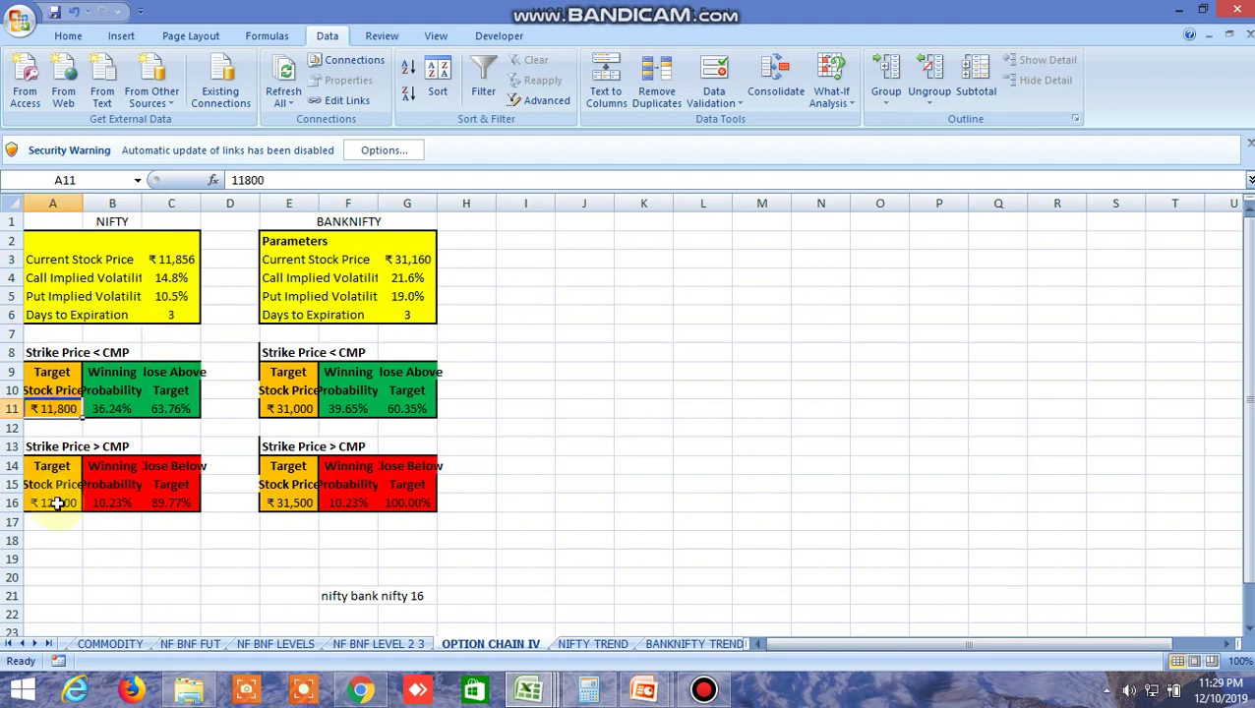
{"action": "left_click", "coordinate": [57, 503]}
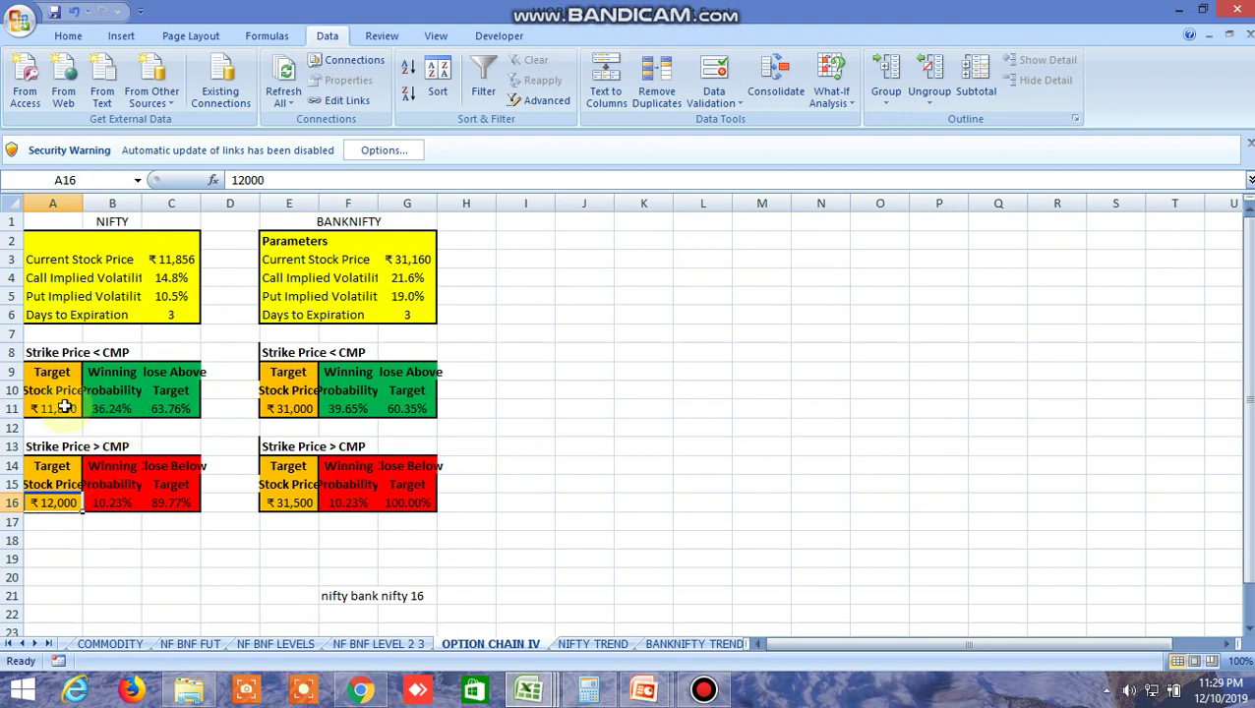
{"action": "left_click", "coordinate": [61, 409]}
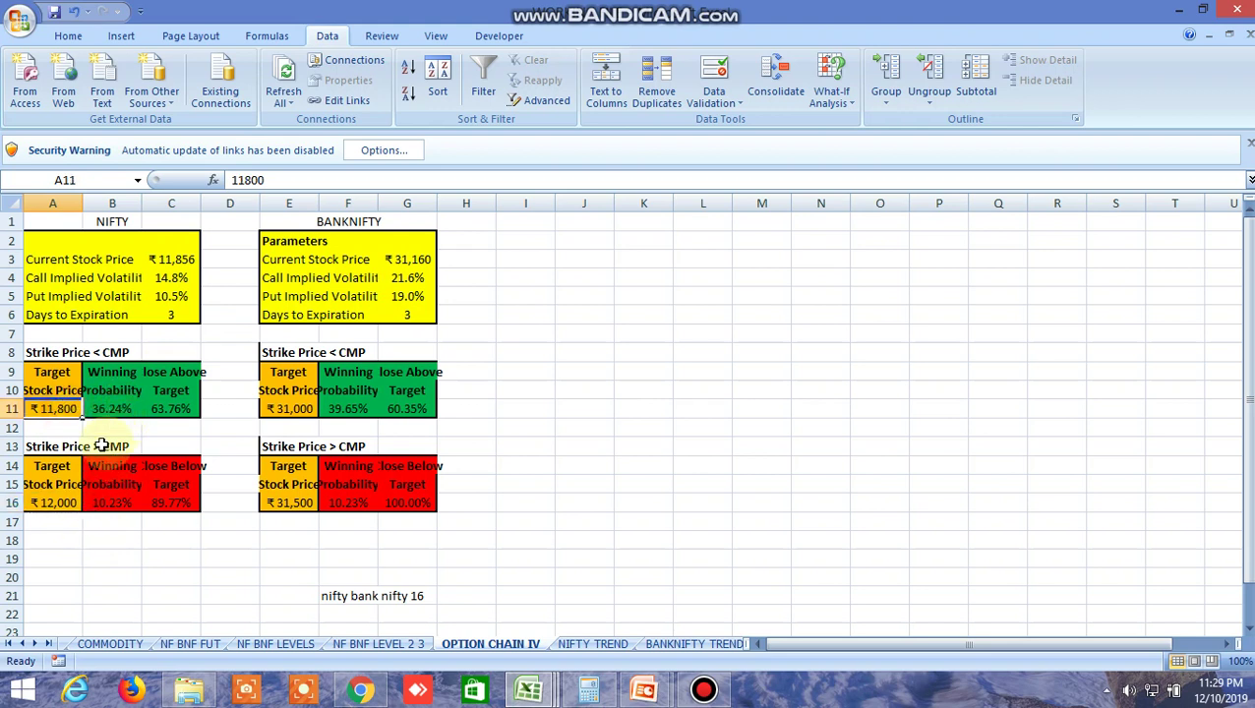
Switch to Chrome's Kite chart page and start a symbol search
{"action": "left_click", "coordinate": [357, 693]}
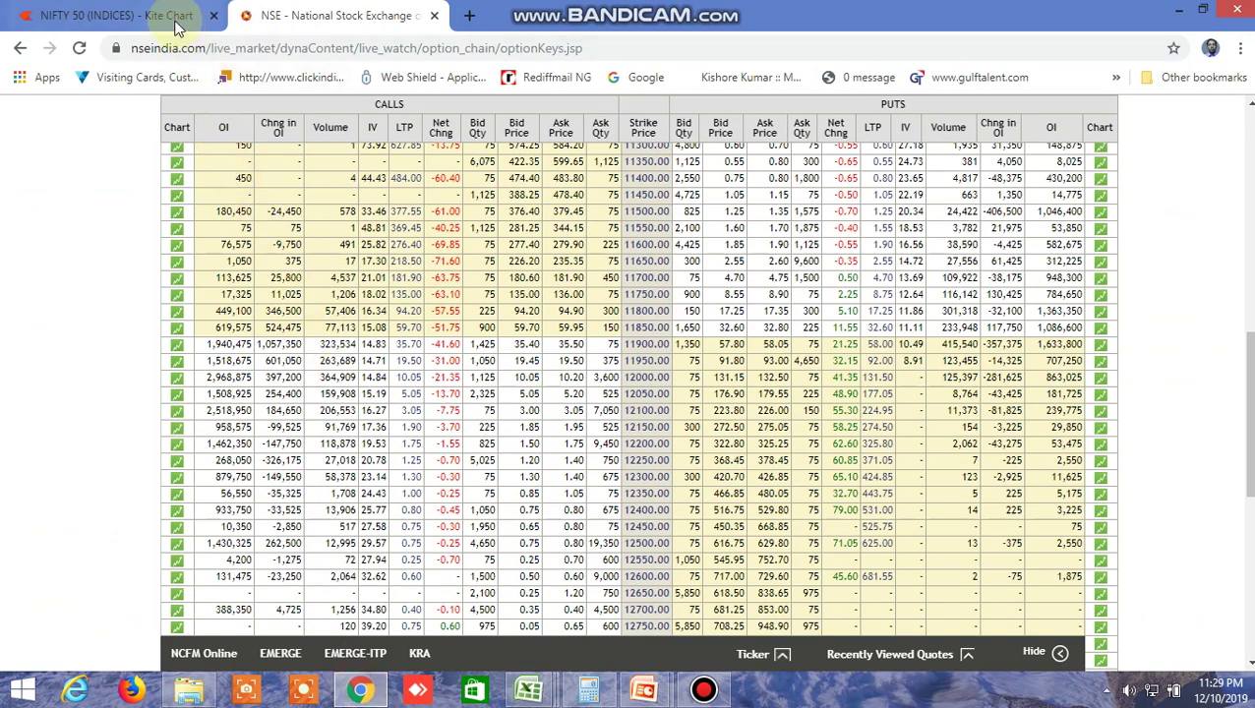
{"action": "left_click", "coordinate": [174, 20]}
{"action": "left_click", "coordinate": [421, 173]}
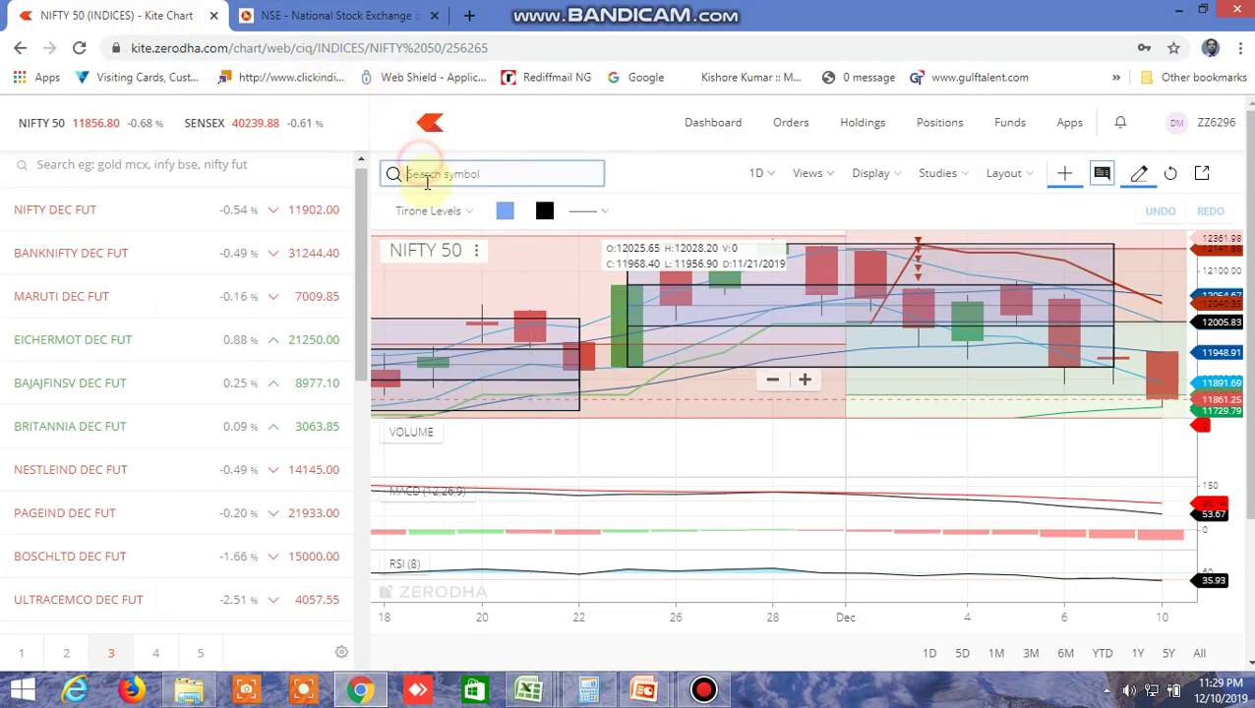
{"action": "type", "text": "bankn"}
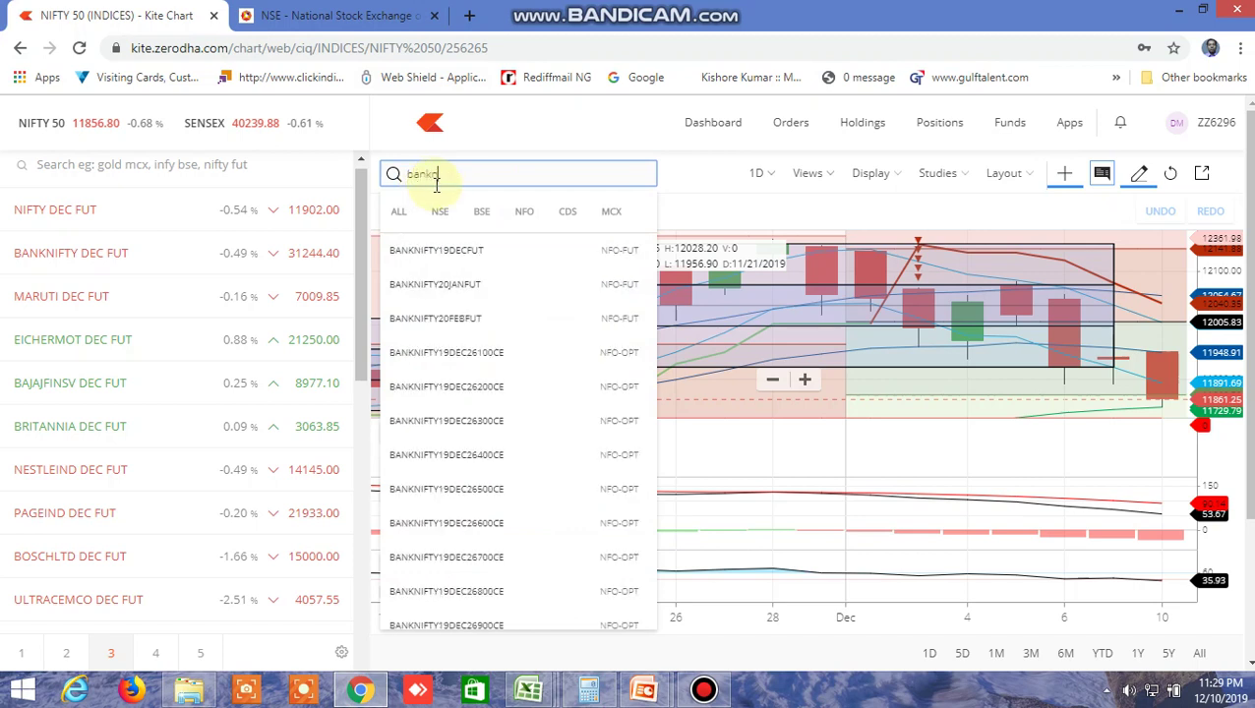
{"action": "key", "text": "BackSpace"}
{"action": "key", "text": "BackSpace"}
{"action": "key", "text": "BackSpace"}
{"action": "key", "text": "BackSpace"}
{"action": "key", "text": "BackSpace"}
Search for "nifty bank" and load the NIFTY BANK index chart
{"action": "type", "text": "nifty b"}
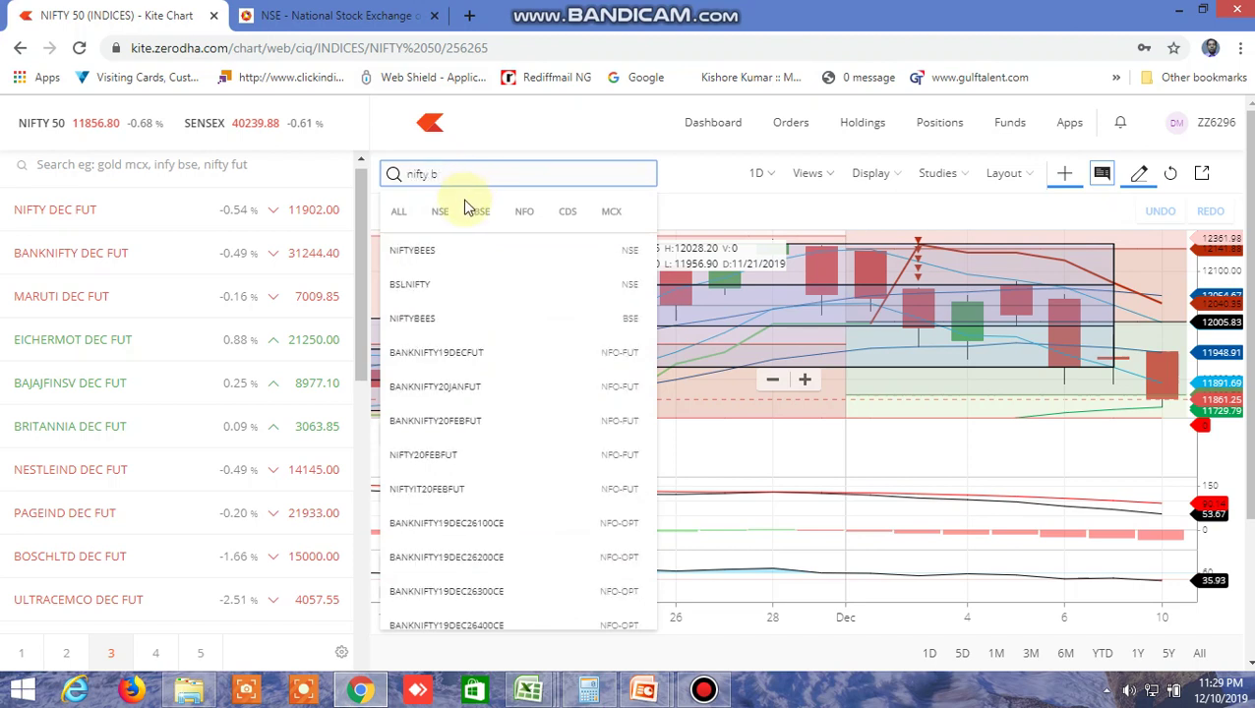
{"action": "type", "text": "ank"}
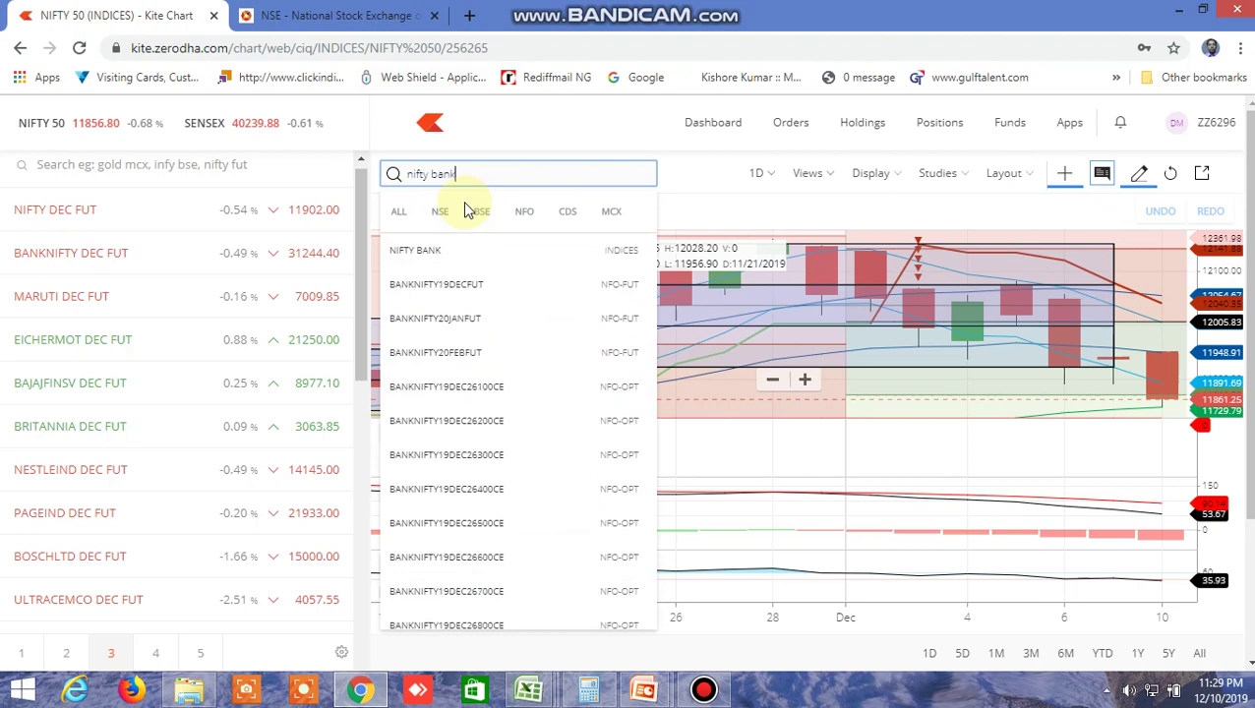
{"action": "left_click", "coordinate": [436, 251]}
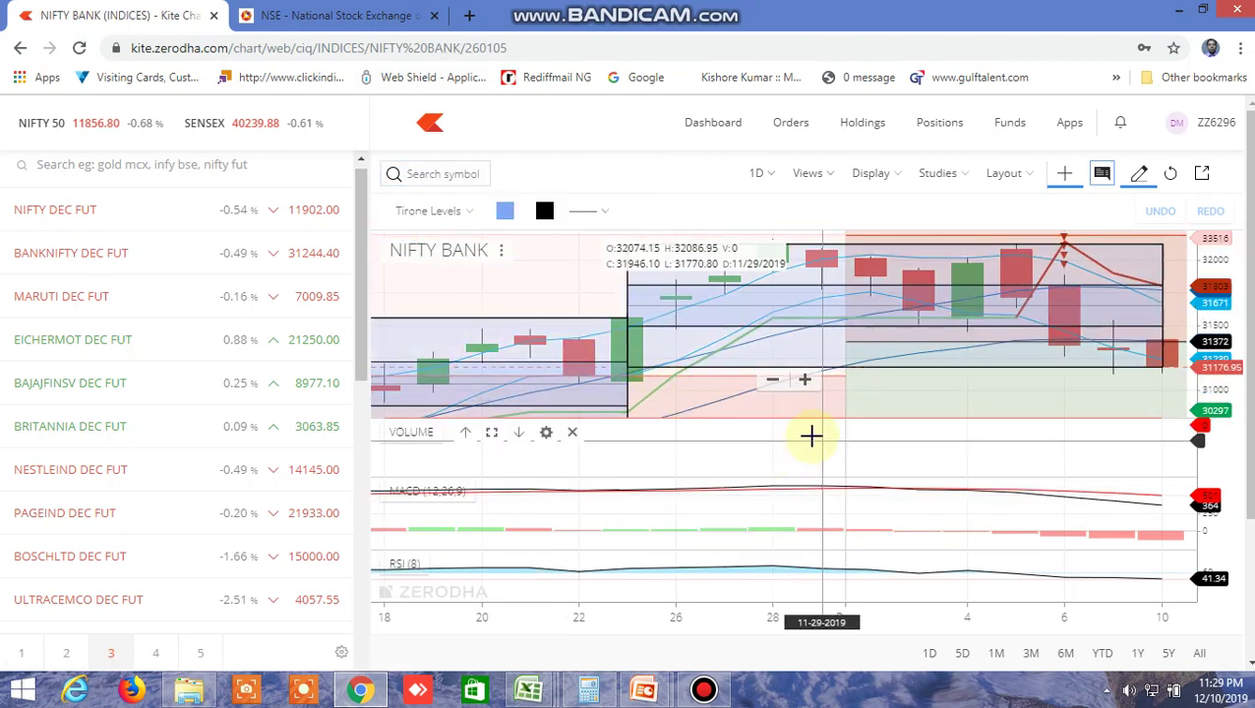
Examine the NIFTY BANK daily chart from October to December, including its moving averages, pivot levels and latest candles
{"action": "scroll", "coordinate": [809, 429], "scroll_direction": "down", "scroll_amount": 2}
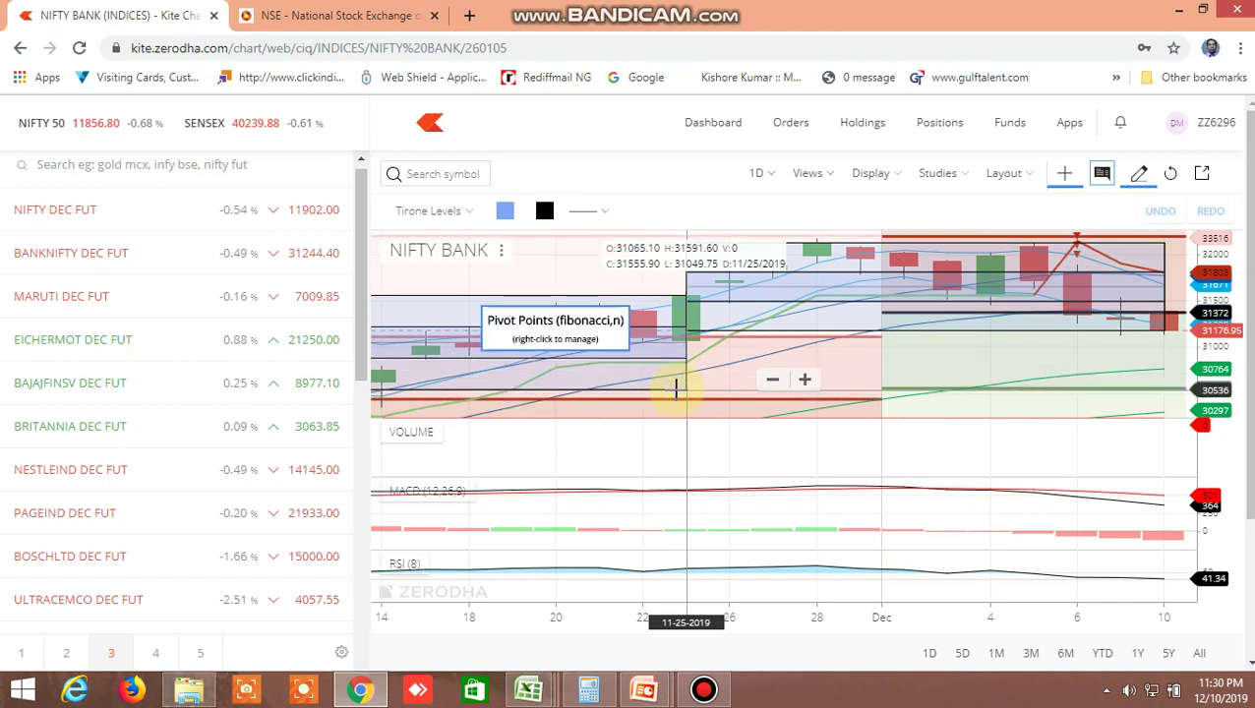
{"action": "scroll", "coordinate": [686, 378], "scroll_direction": "down", "scroll_amount": 5}
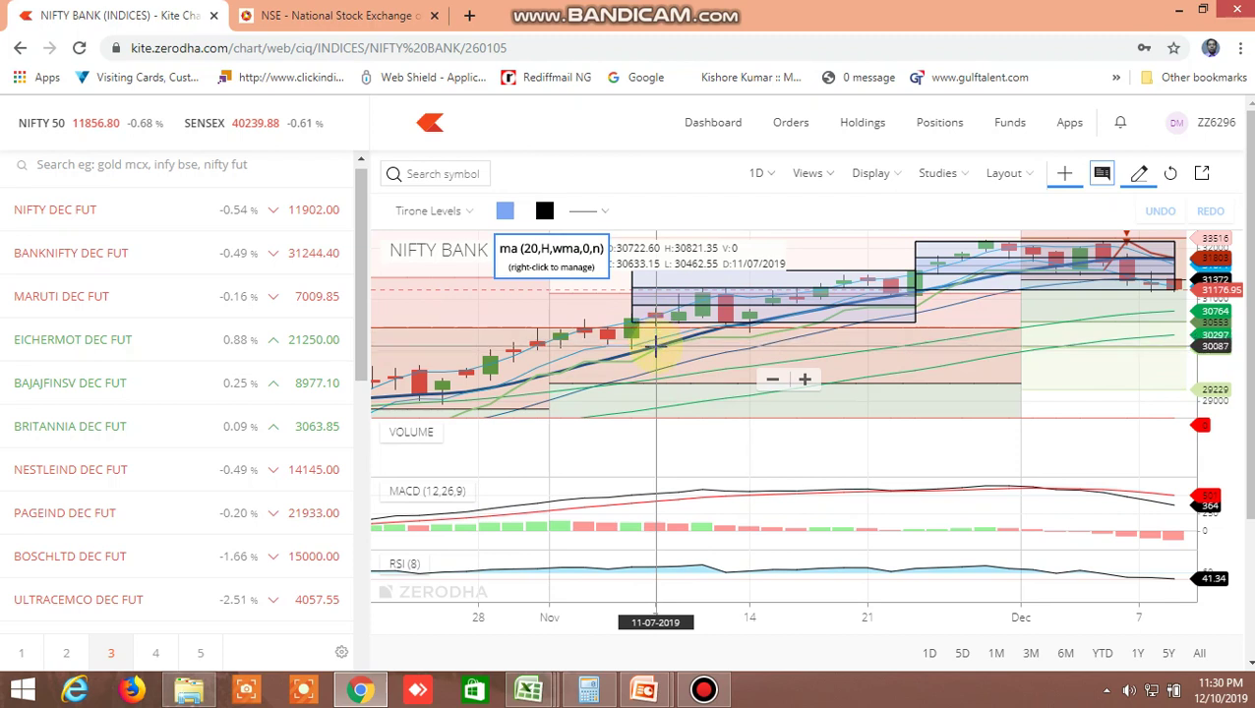
{"action": "left_click", "coordinate": [805, 378]}
{"action": "scroll", "coordinate": [825, 397], "scroll_direction": "up", "scroll_amount": 3}
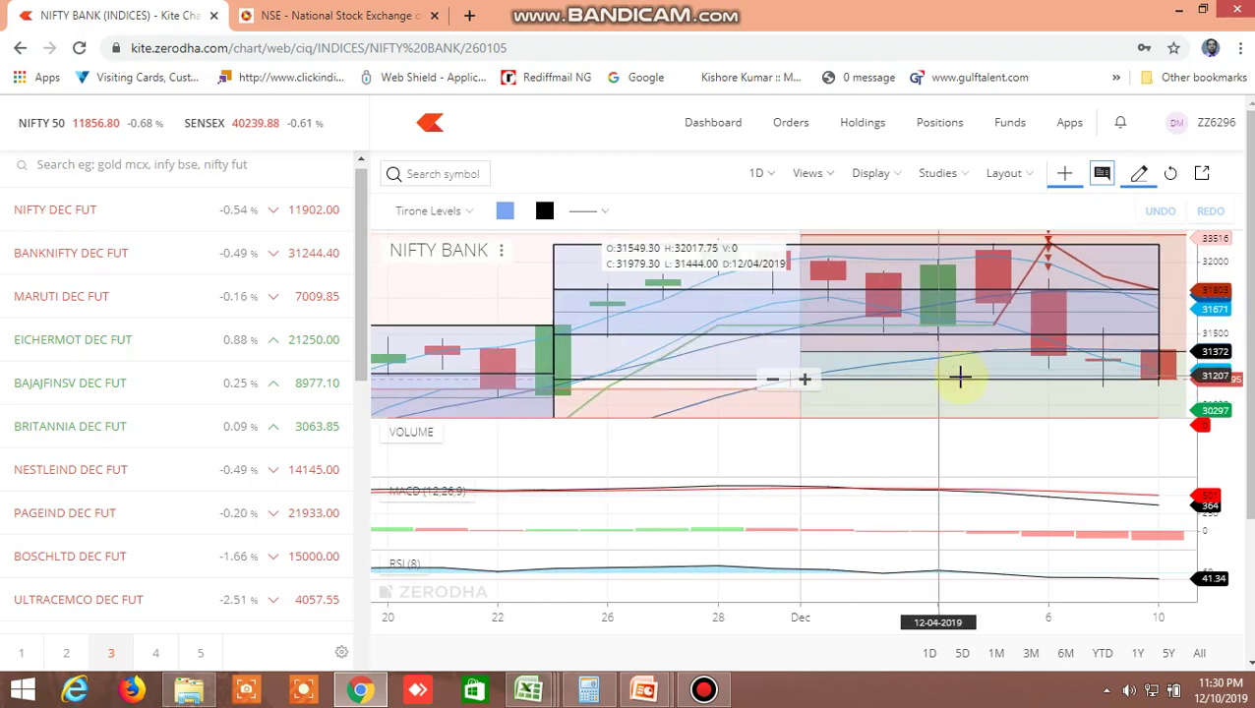
Display the BANKNIFTY option chain on the NSE page and review its open interest totals and the strikes around the current price
{"action": "left_click", "coordinate": [373, 16]}
{"action": "scroll", "coordinate": [528, 246], "scroll_direction": "up", "scroll_amount": 10}
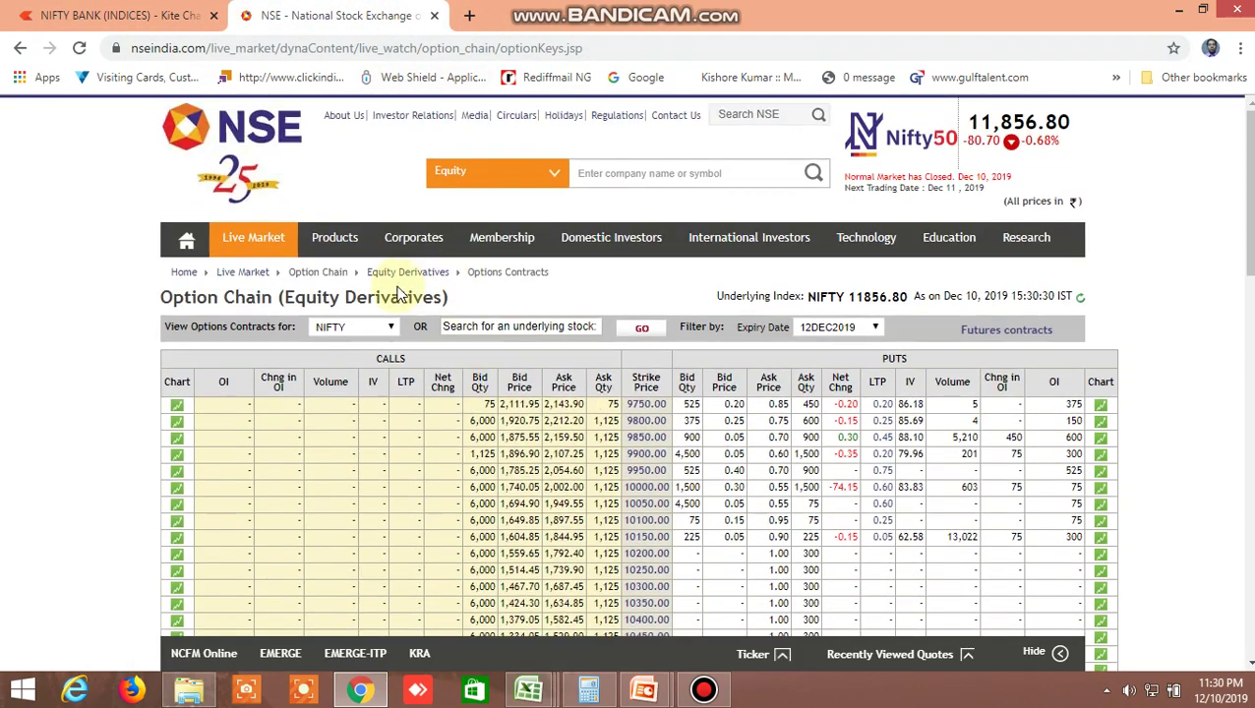
{"action": "left_click", "coordinate": [381, 327]}
{"action": "left_click", "coordinate": [362, 382]}
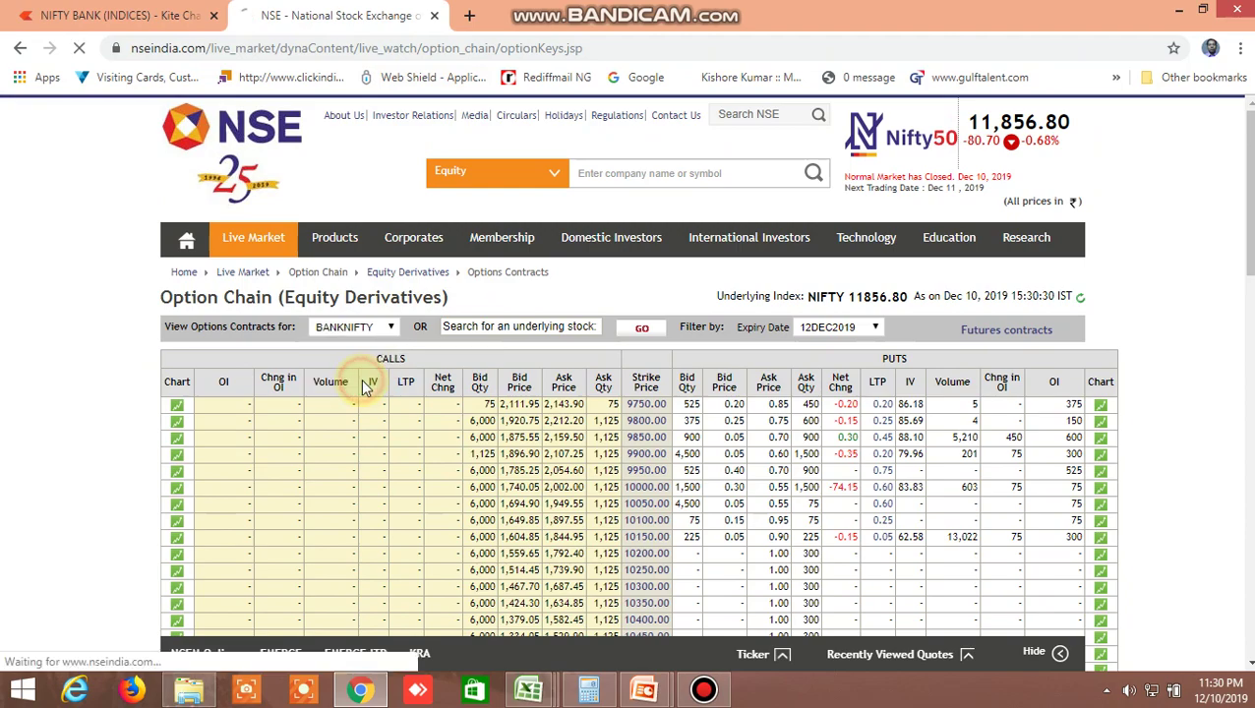
{"action": "scroll", "coordinate": [639, 433], "scroll_direction": "down", "scroll_amount": 15}
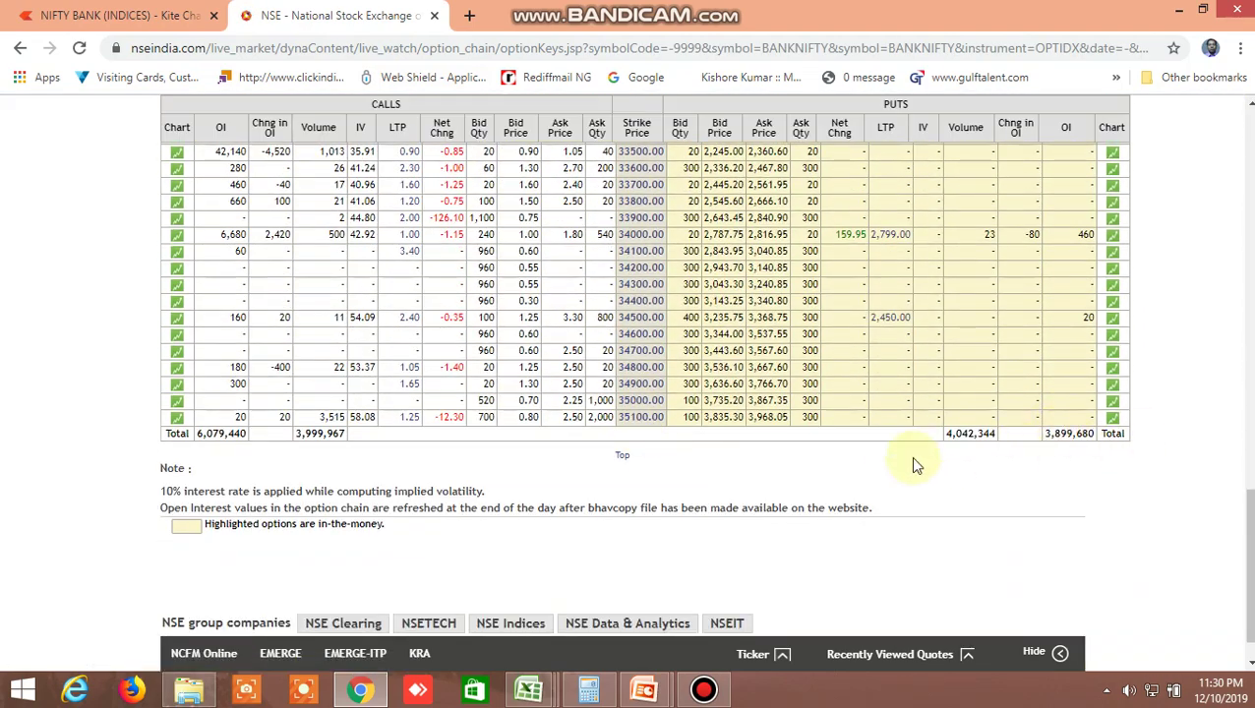
{"action": "scroll", "coordinate": [489, 366], "scroll_direction": "up", "scroll_amount": 6}
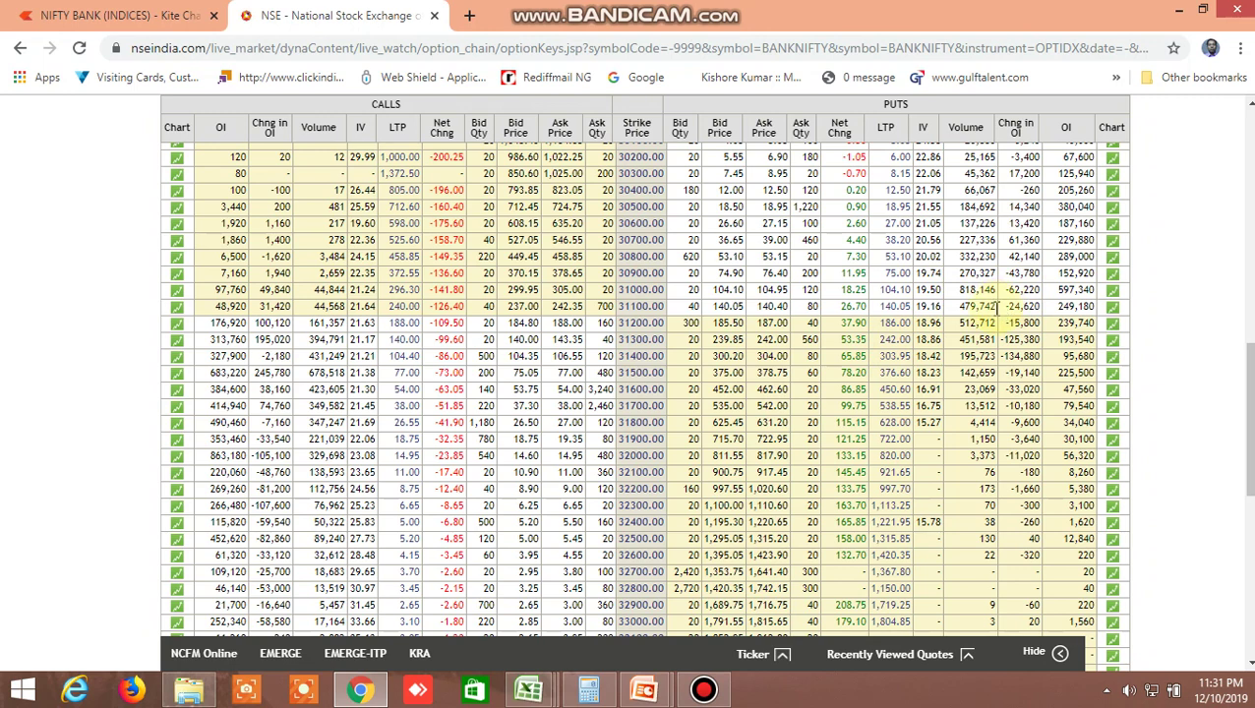
Switch to the Excel workbook and check the BANKNIFTY price, implied volatilities, days to expiration and both target strike prices
{"action": "mouse_move", "coordinate": [531, 689]}
{"action": "left_click", "coordinate": [708, 610]}
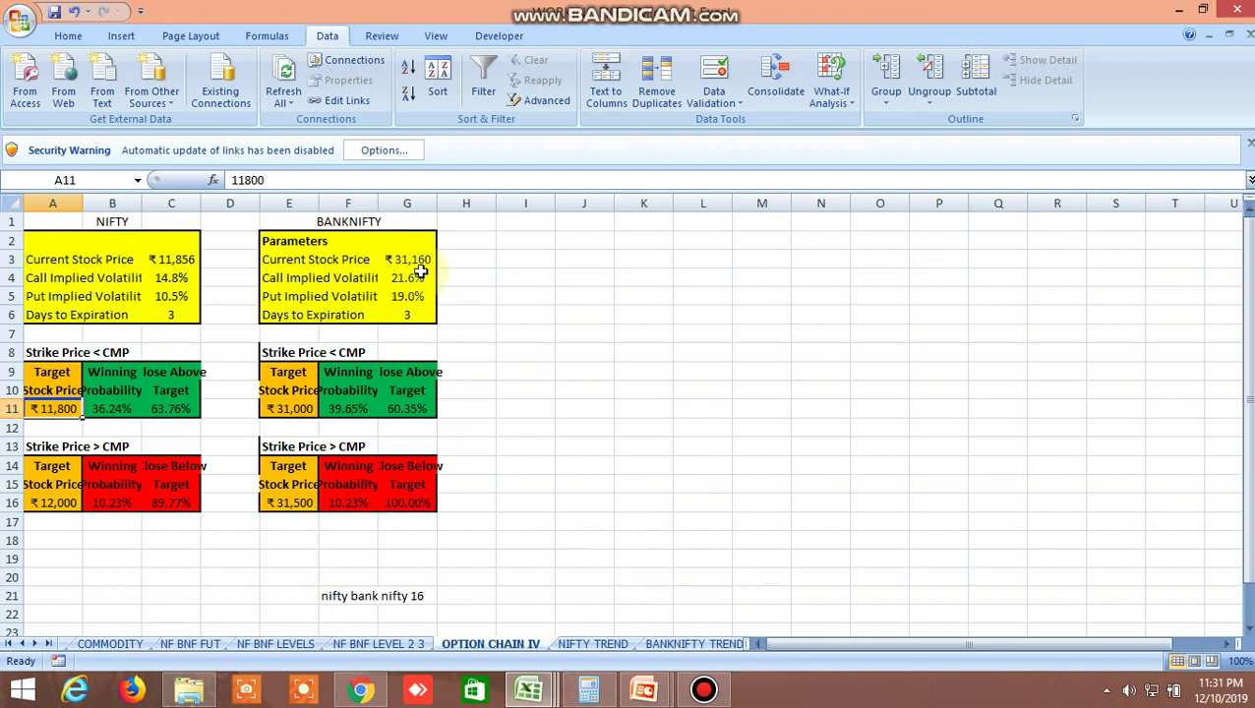
{"action": "left_click", "coordinate": [423, 263]}
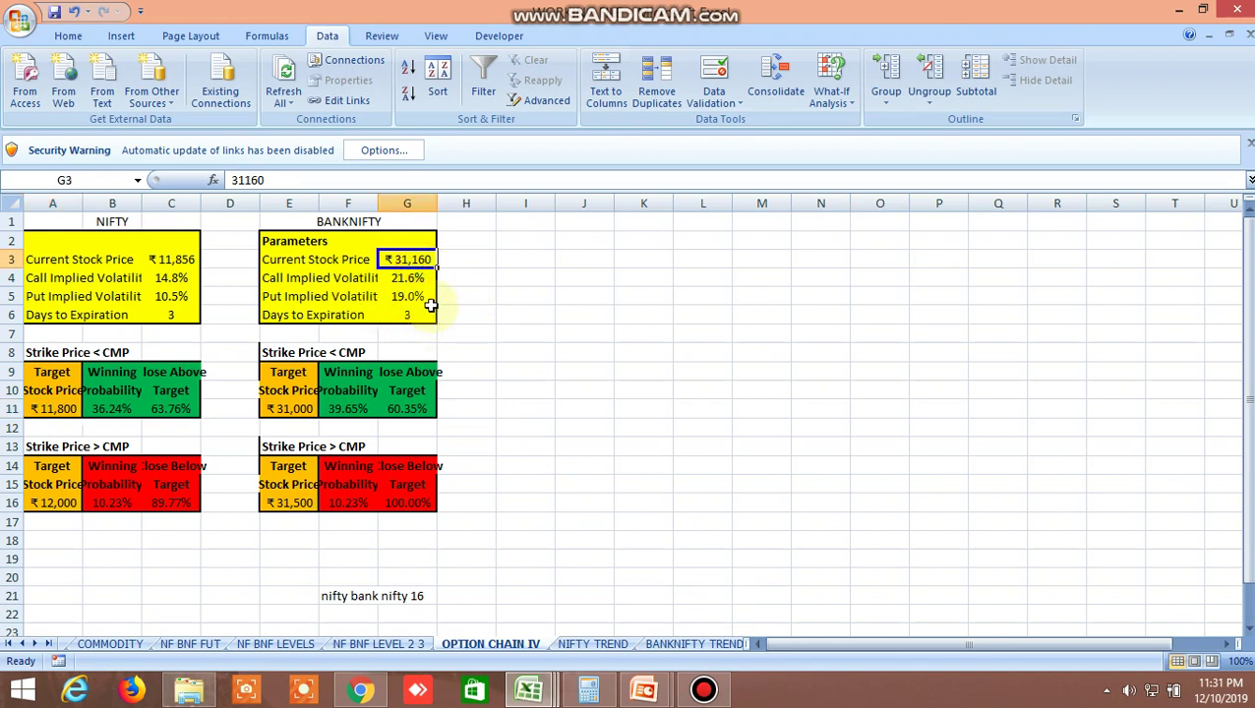
{"action": "left_click", "coordinate": [409, 279]}
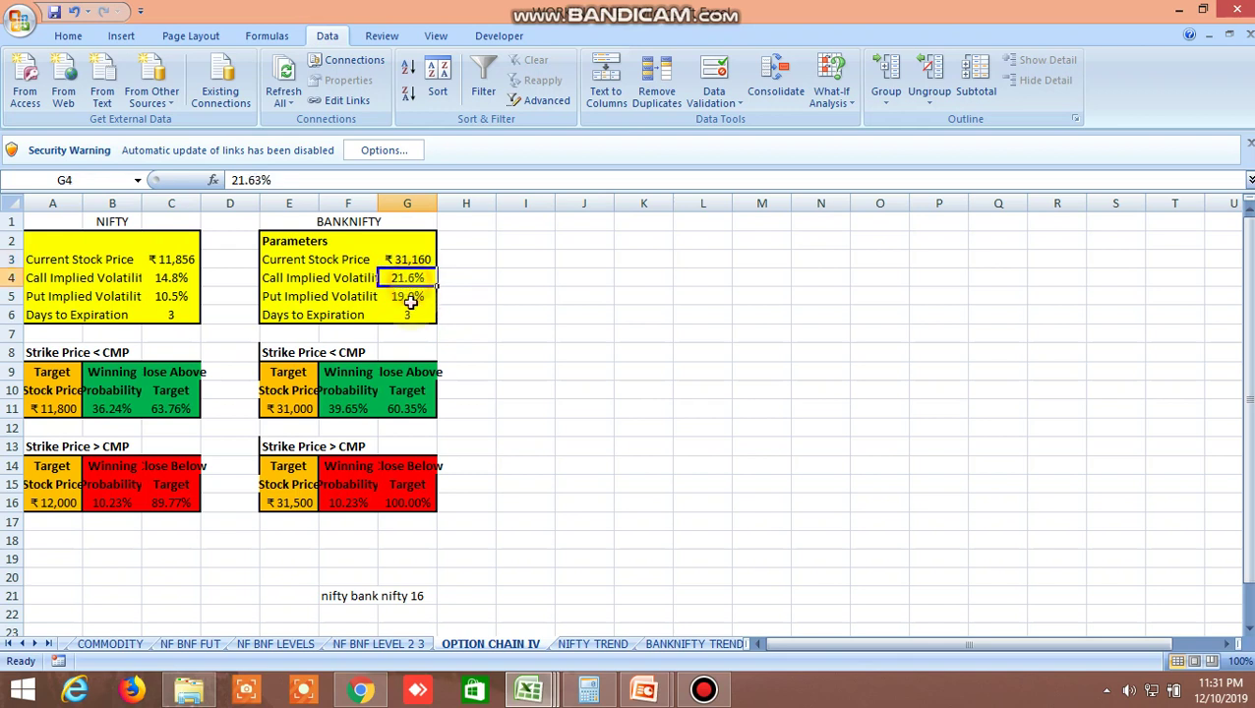
{"action": "left_click", "coordinate": [410, 299]}
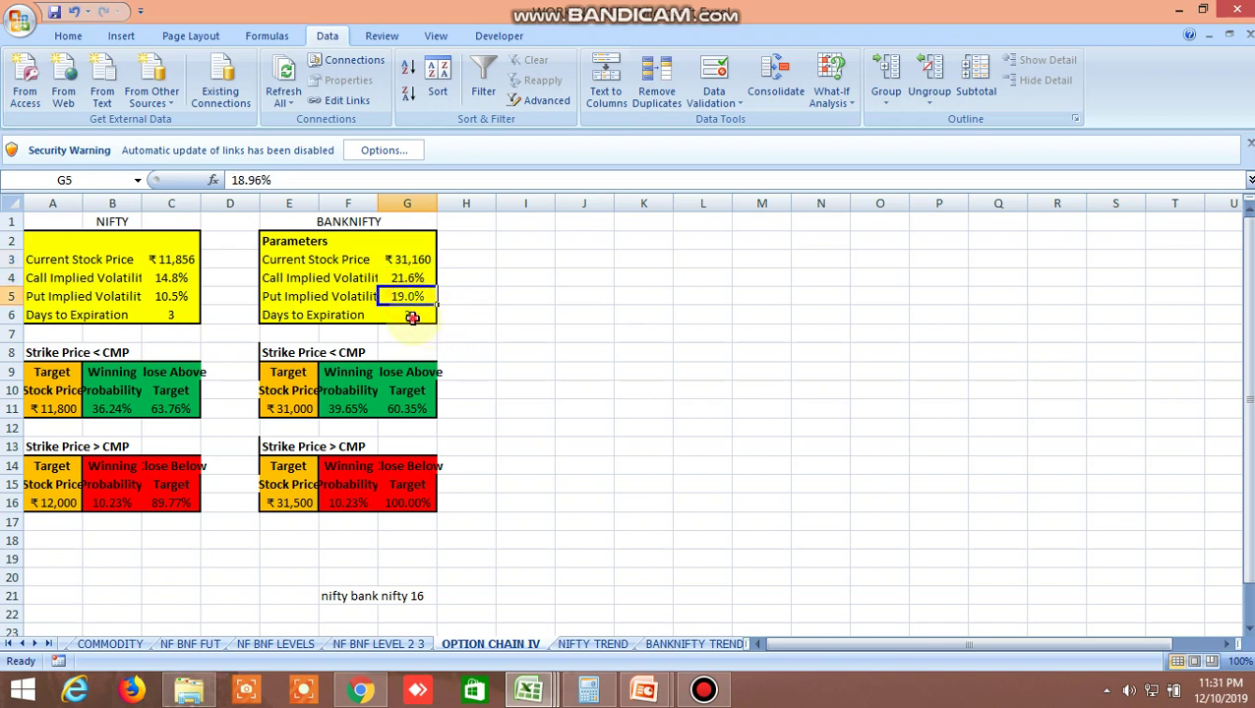
{"action": "left_click", "coordinate": [411, 317]}
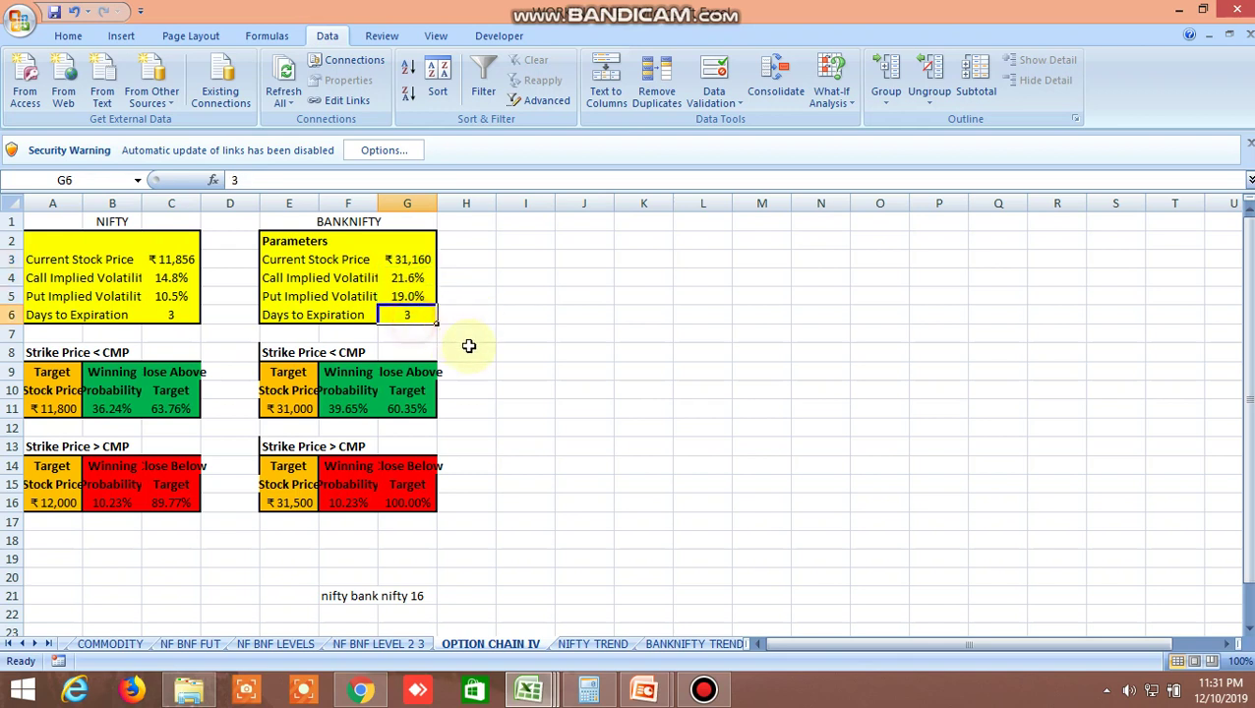
{"action": "left_click", "coordinate": [305, 409]}
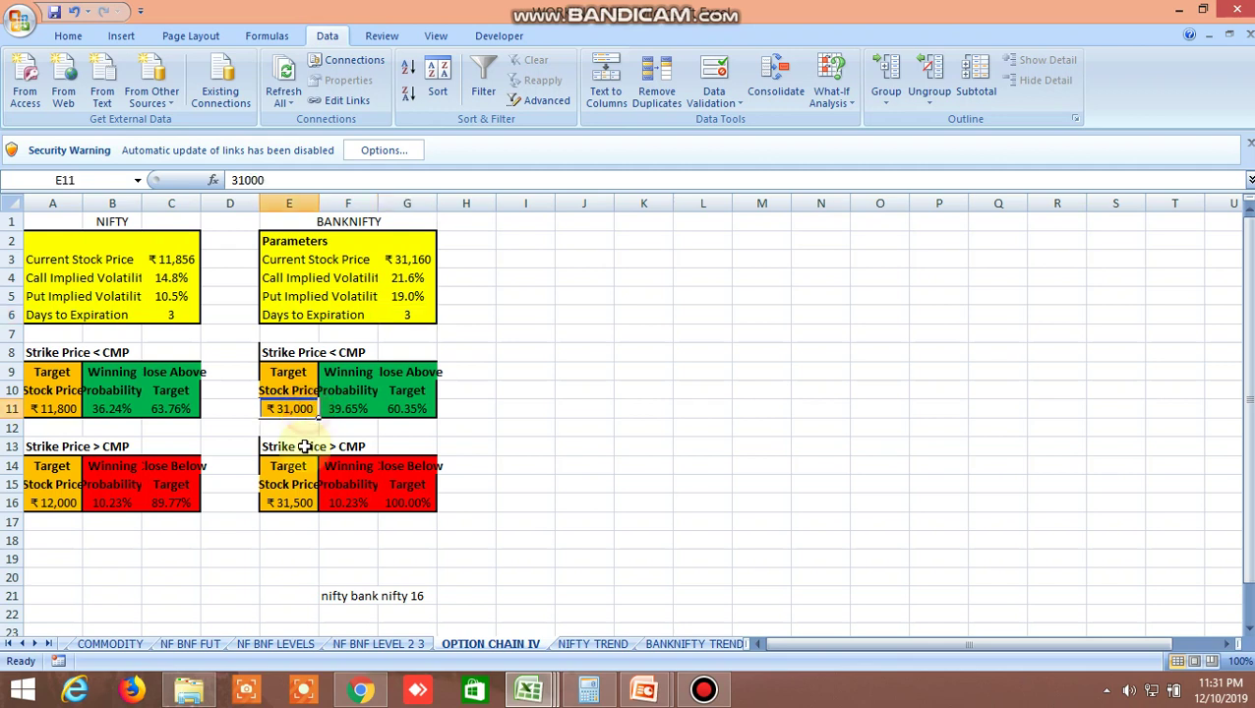
{"action": "left_click", "coordinate": [296, 505]}
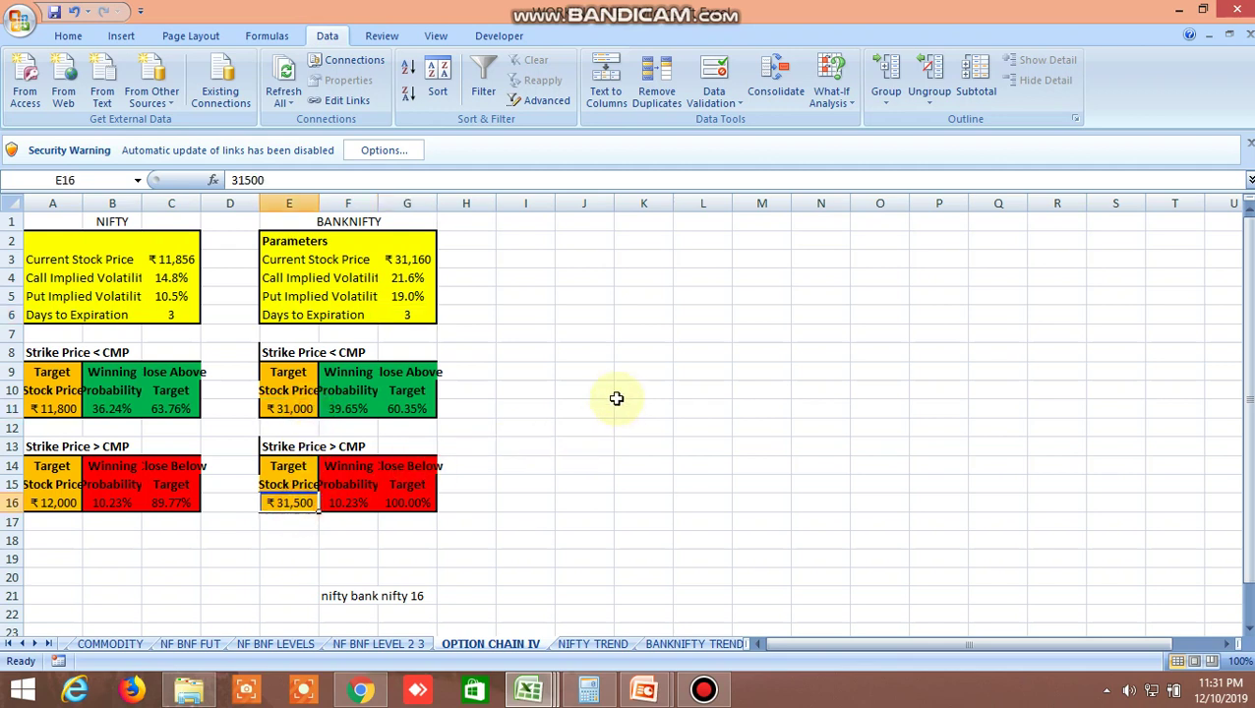
Switch to the BUY SELL LEVEL CUM SCREENER workbook and review the buy and sell levels of the commodities, BANKNIFTY and NIFTY
{"action": "mouse_move", "coordinate": [536, 686]}
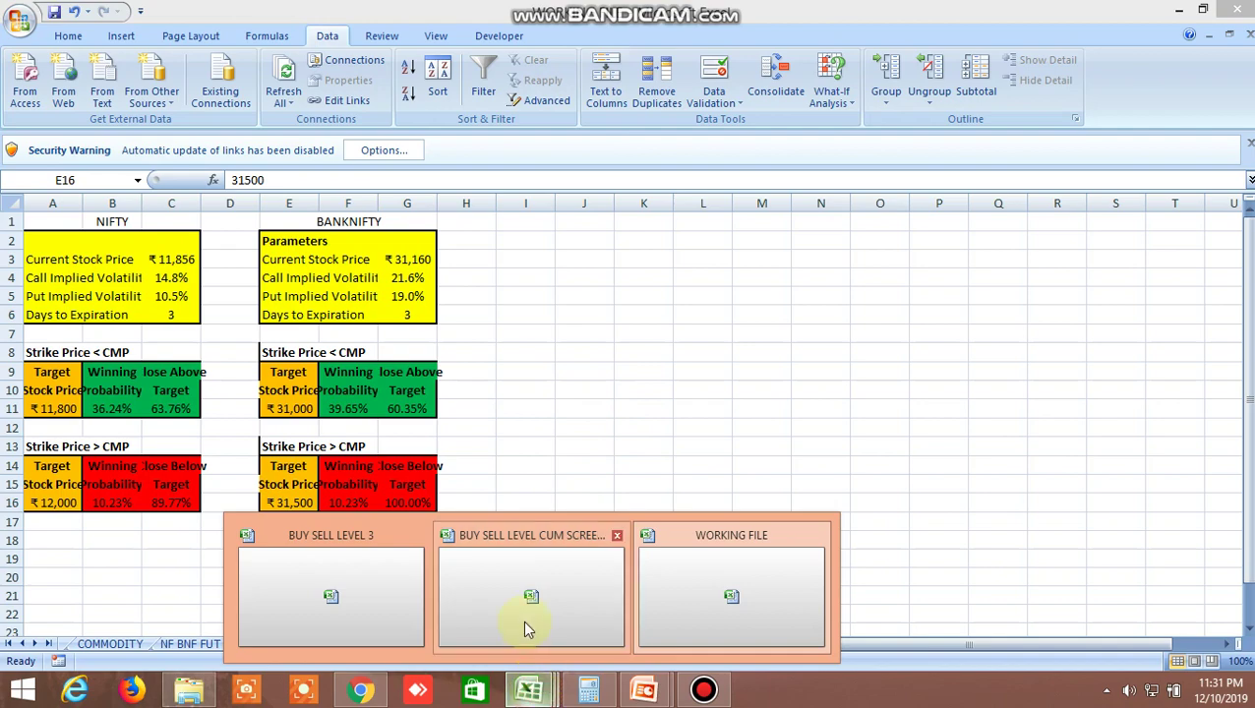
{"action": "left_click", "coordinate": [542, 595]}
{"action": "scroll", "coordinate": [498, 500], "scroll_direction": "down", "scroll_amount": 3}
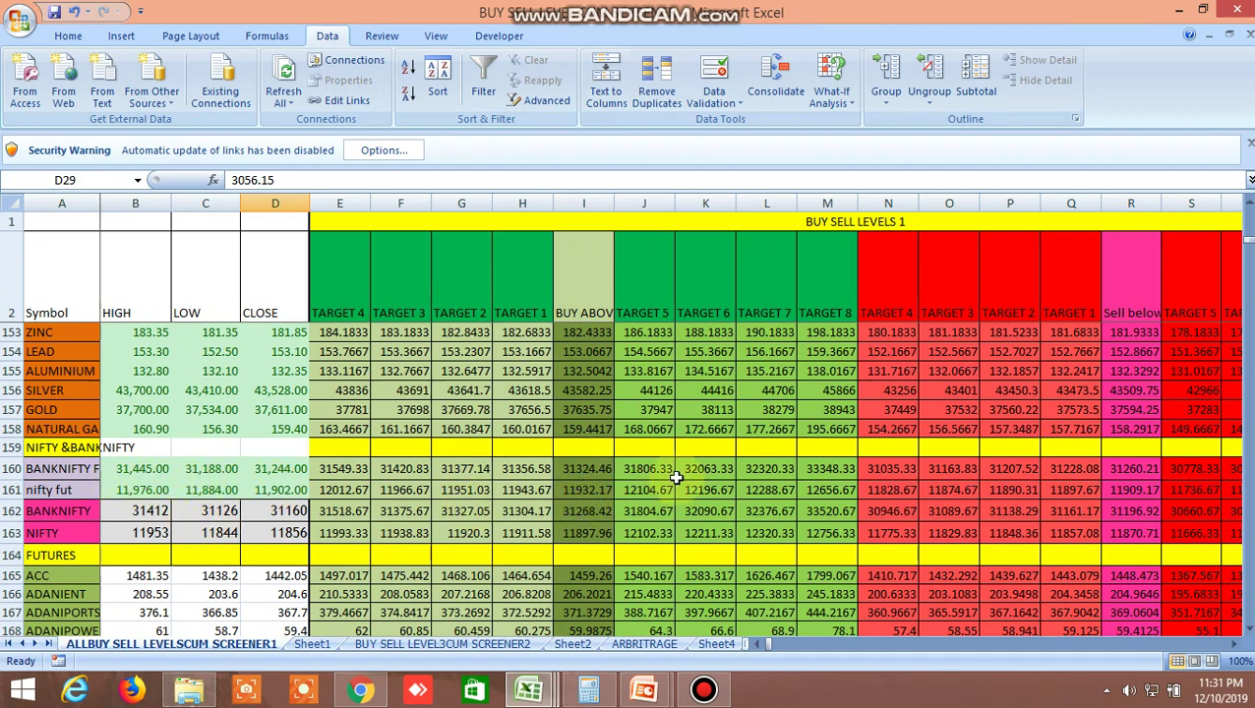
{"action": "scroll", "coordinate": [676, 478], "scroll_direction": "up", "scroll_amount": 5}
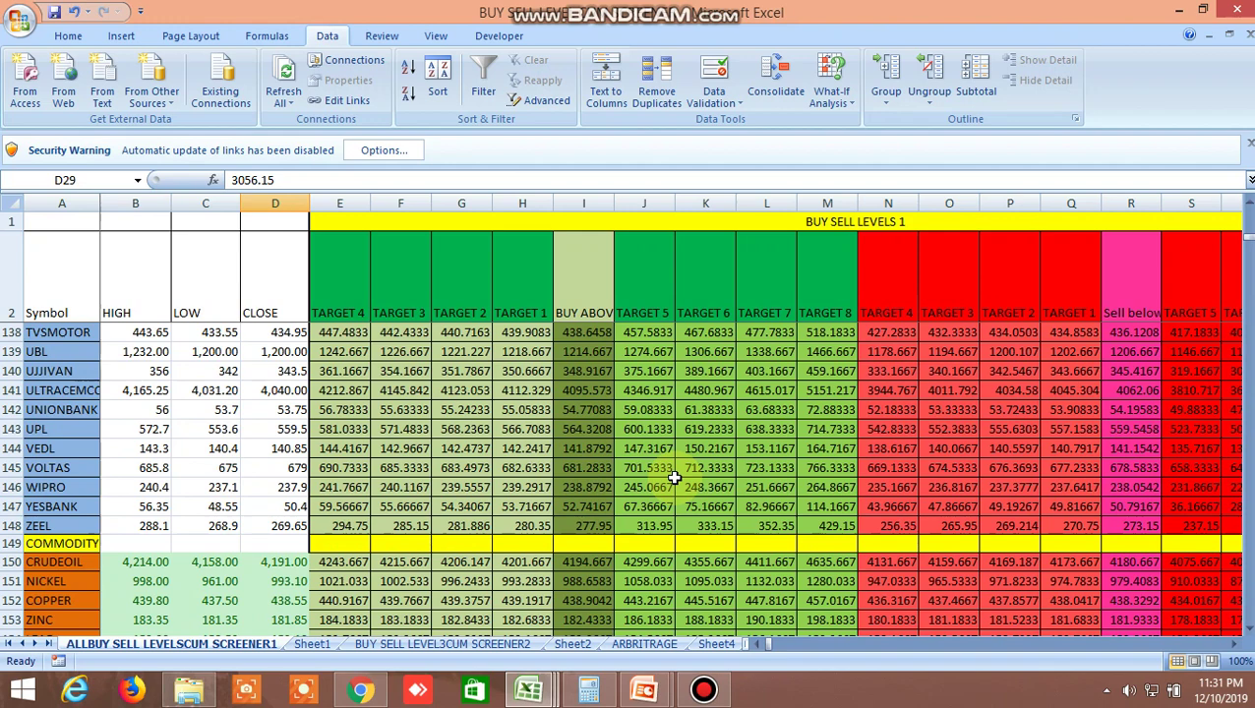
{"action": "scroll", "coordinate": [675, 477], "scroll_direction": "down", "scroll_amount": 4}
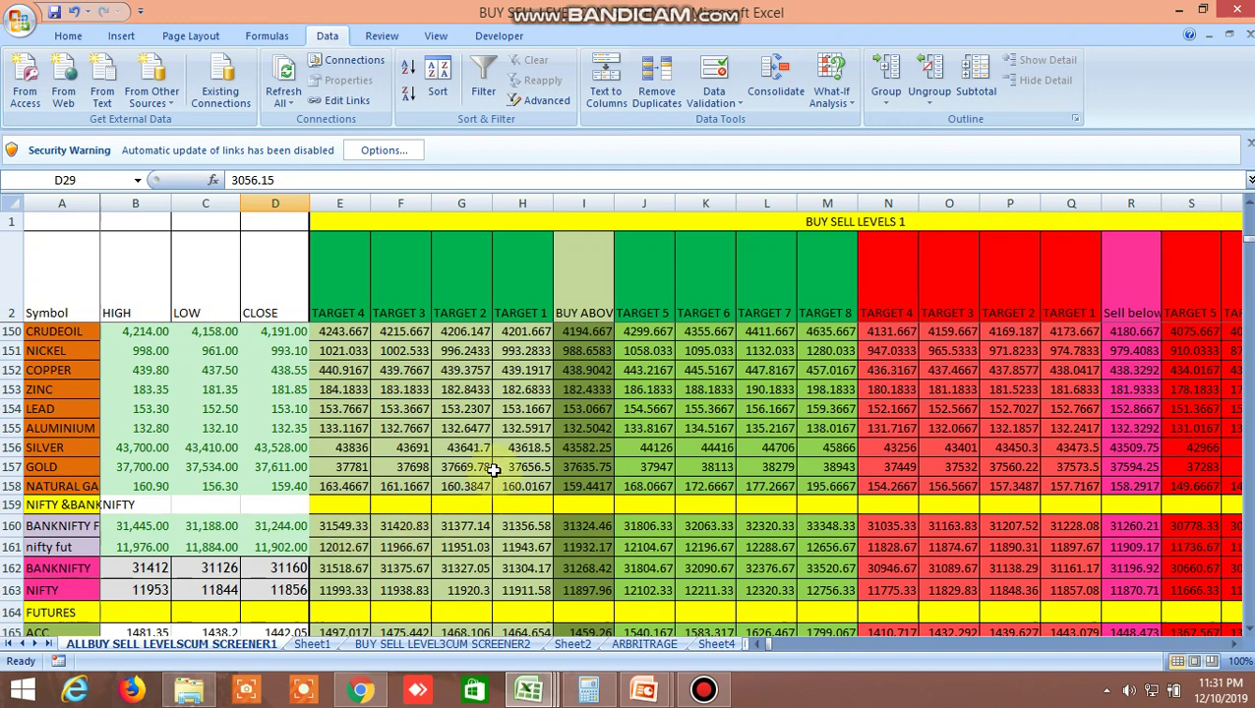
{"action": "scroll", "coordinate": [494, 471], "scroll_direction": "up", "scroll_amount": 4}
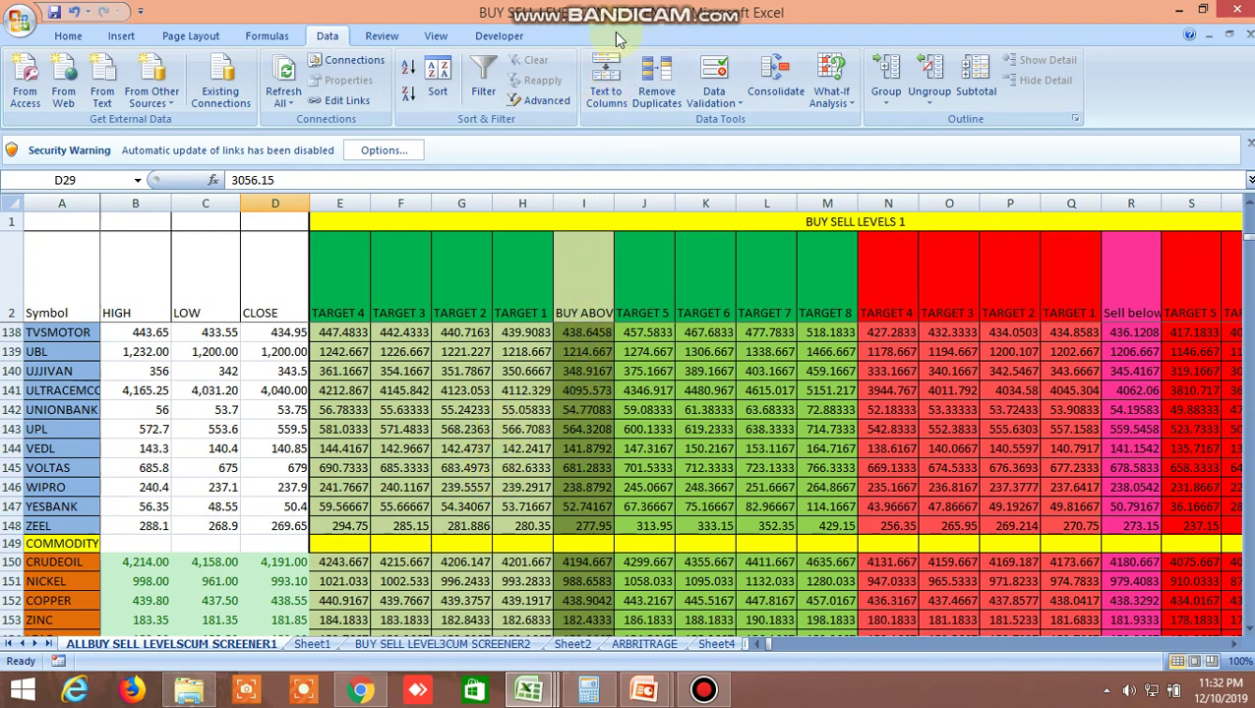
Switch to the BUY SELL LEVEL 3 workbook and look through the stock rows on its BUY SELL LEVEL sheet
{"action": "mouse_move", "coordinate": [528, 688]}
{"action": "left_click", "coordinate": [346, 612]}
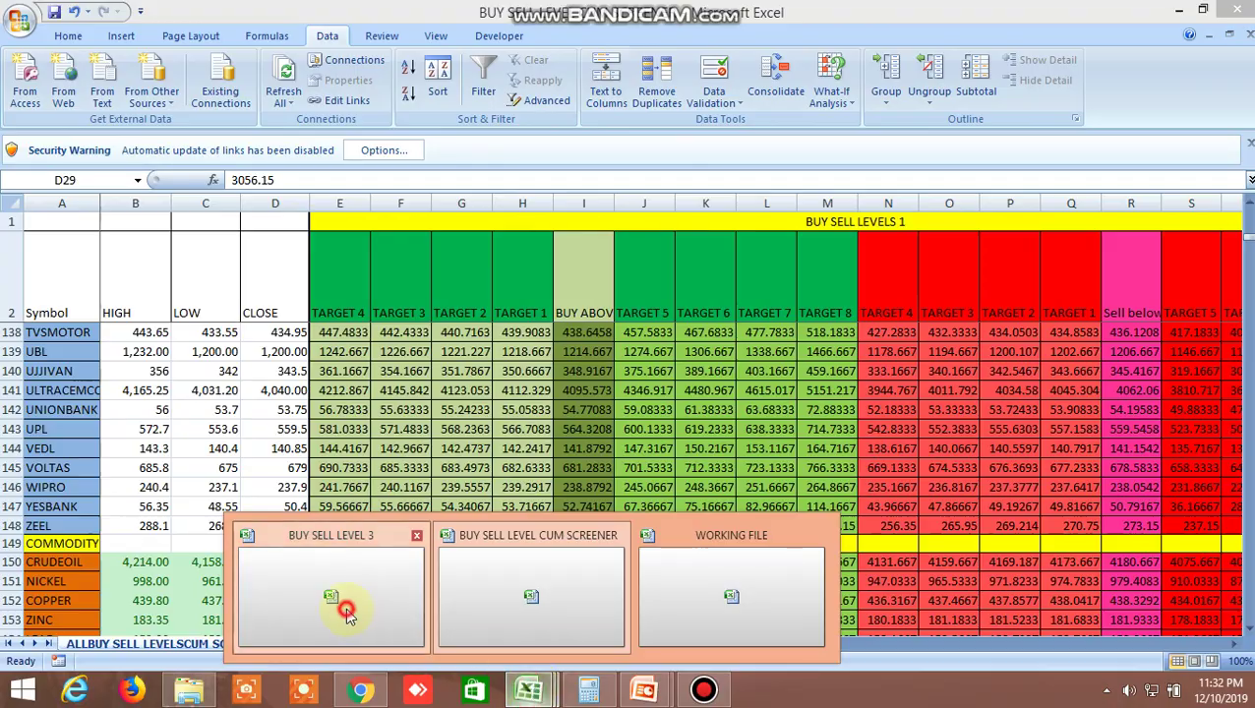
{"action": "scroll", "coordinate": [463, 478], "scroll_direction": "up", "scroll_amount": 11}
{"action": "scroll", "coordinate": [462, 479], "scroll_direction": "up", "scroll_amount": 10}
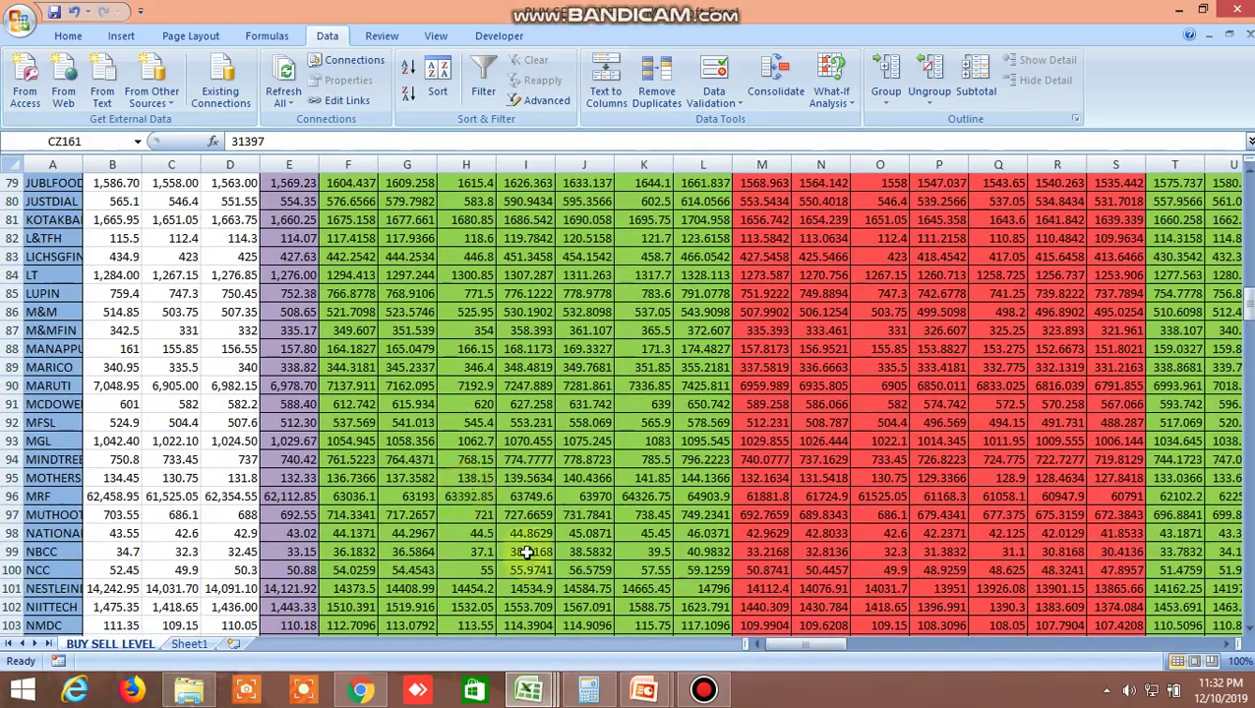
Return to the BUY SELL LEVEL CUM SCREENER workbook and recheck the target levels for stocks, commodities and the NIFTY and BANKNIFTY rows
{"action": "mouse_move", "coordinate": [529, 689]}
{"action": "left_click", "coordinate": [558, 595]}
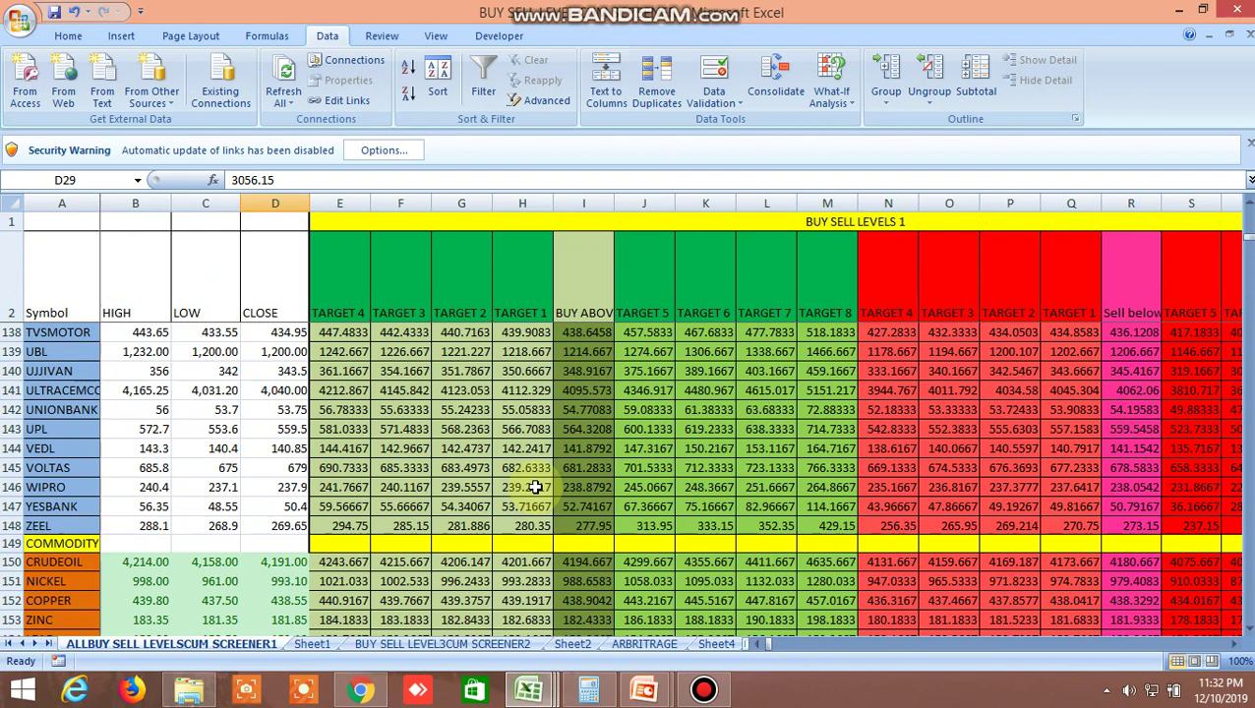
{"action": "scroll", "coordinate": [534, 487], "scroll_direction": "down", "scroll_amount": 4}
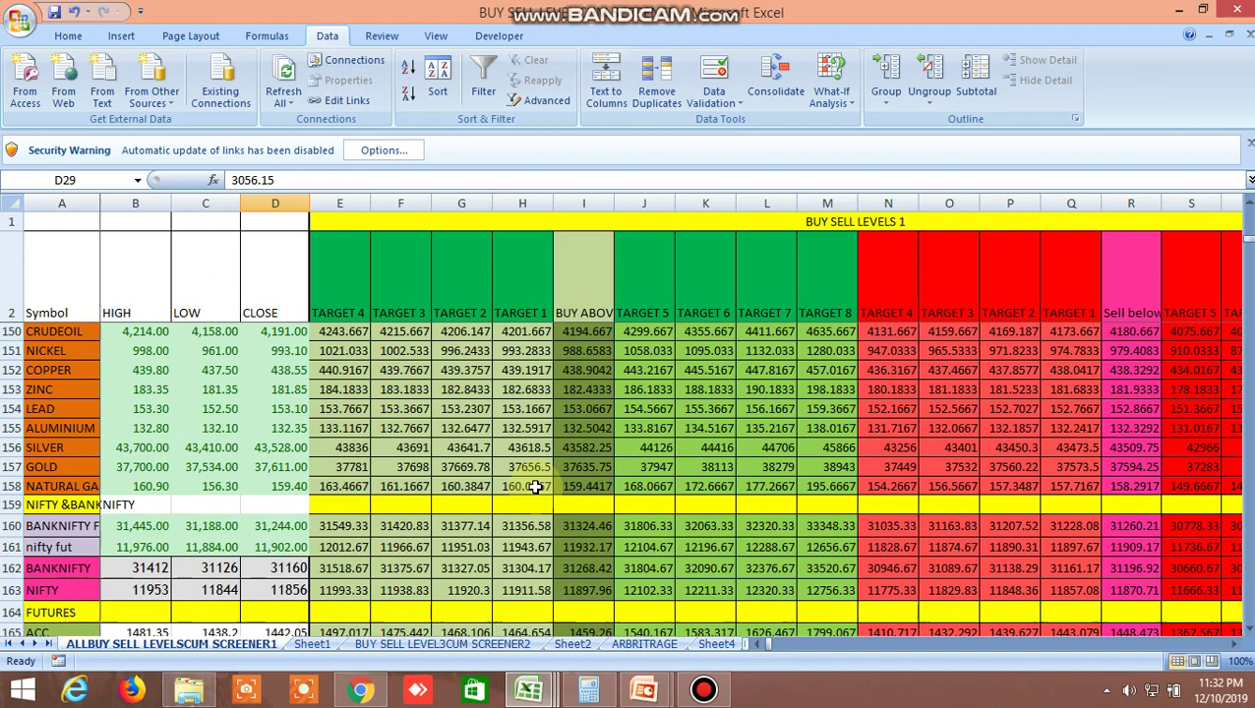
{"action": "scroll", "coordinate": [534, 487], "scroll_direction": "up", "scroll_amount": 2}
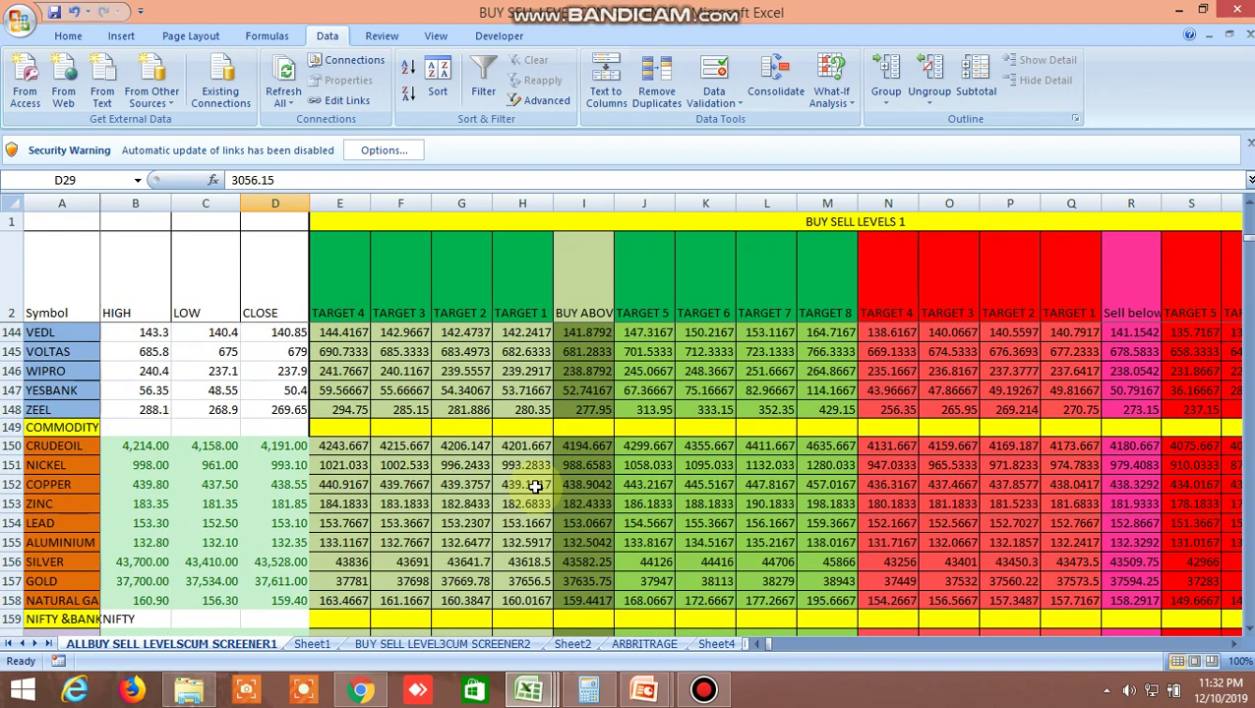
{"action": "scroll", "coordinate": [534, 486], "scroll_direction": "up", "scroll_amount": 2}
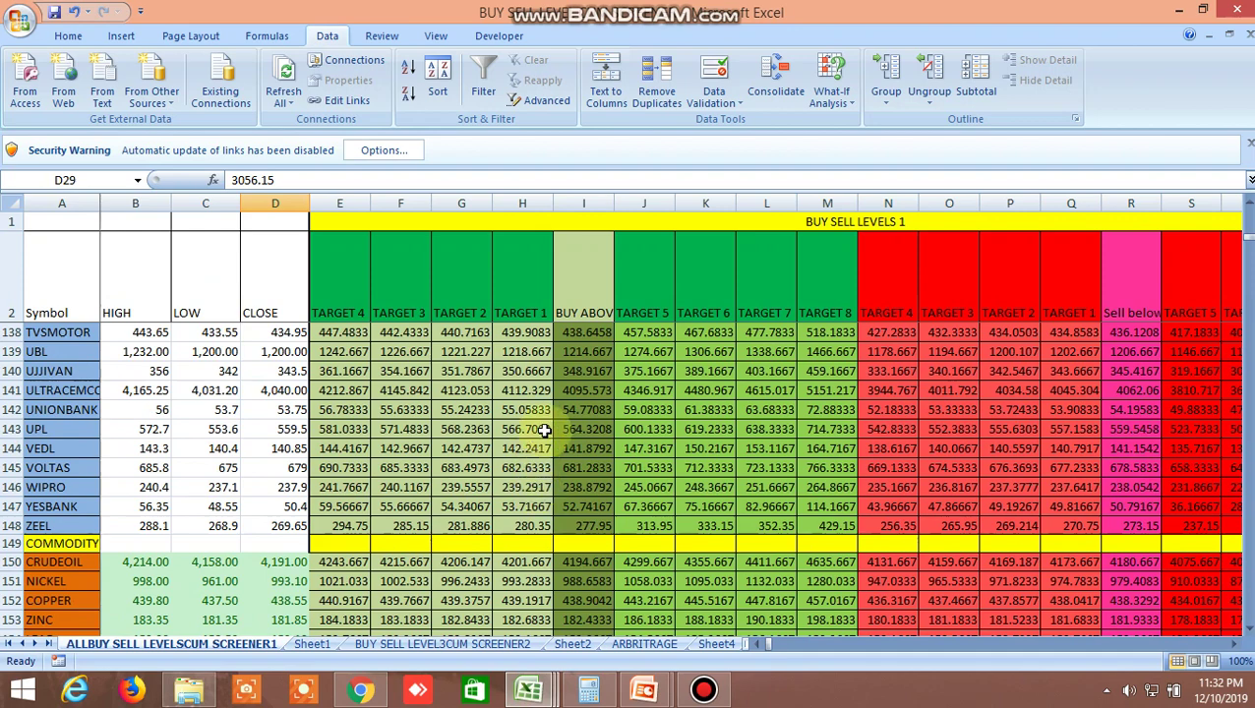
{"action": "left_click", "coordinate": [710, 693]}
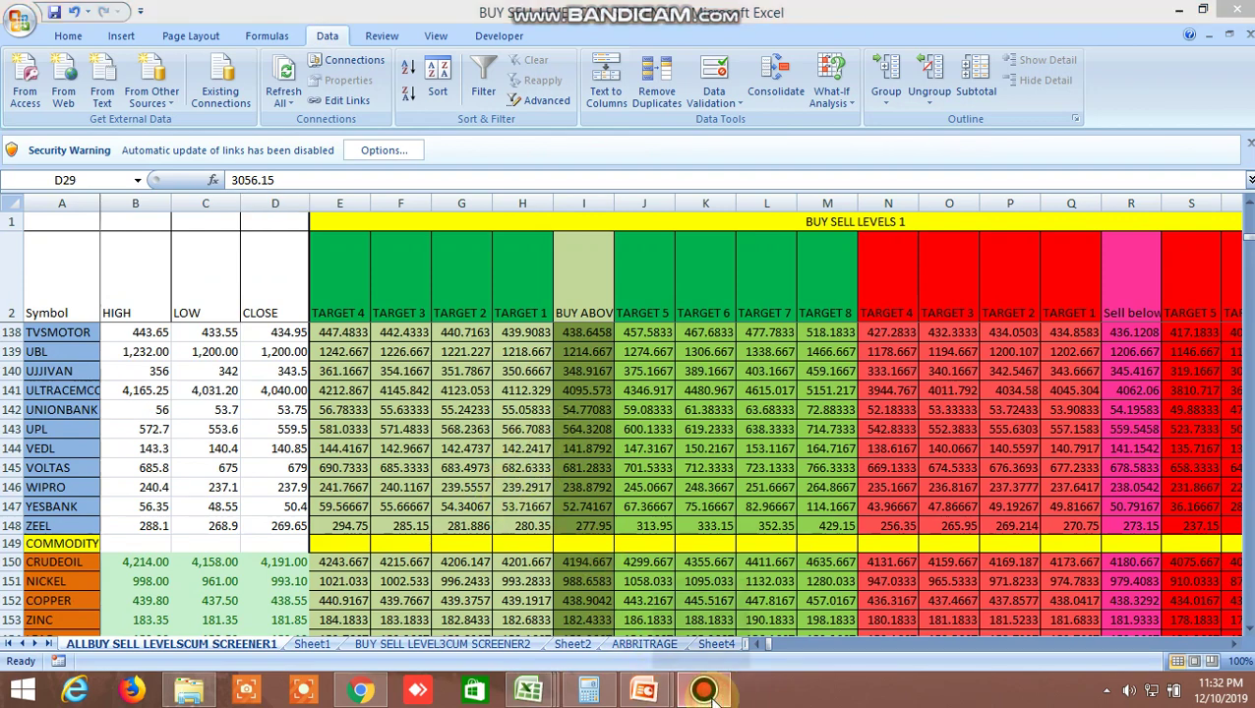